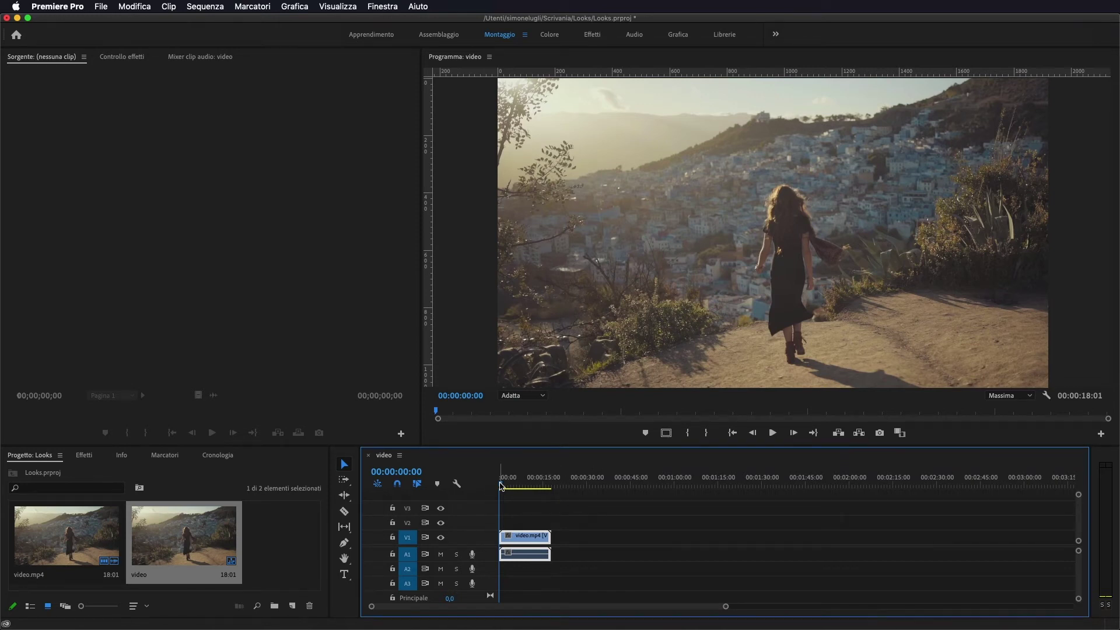
Create a new 1920×1080 adjustment layer (Livello di regolazione) from the New Item list.
{"action": "left_click_drag", "start_coordinate": [500, 486], "coordinate": [527, 487]}
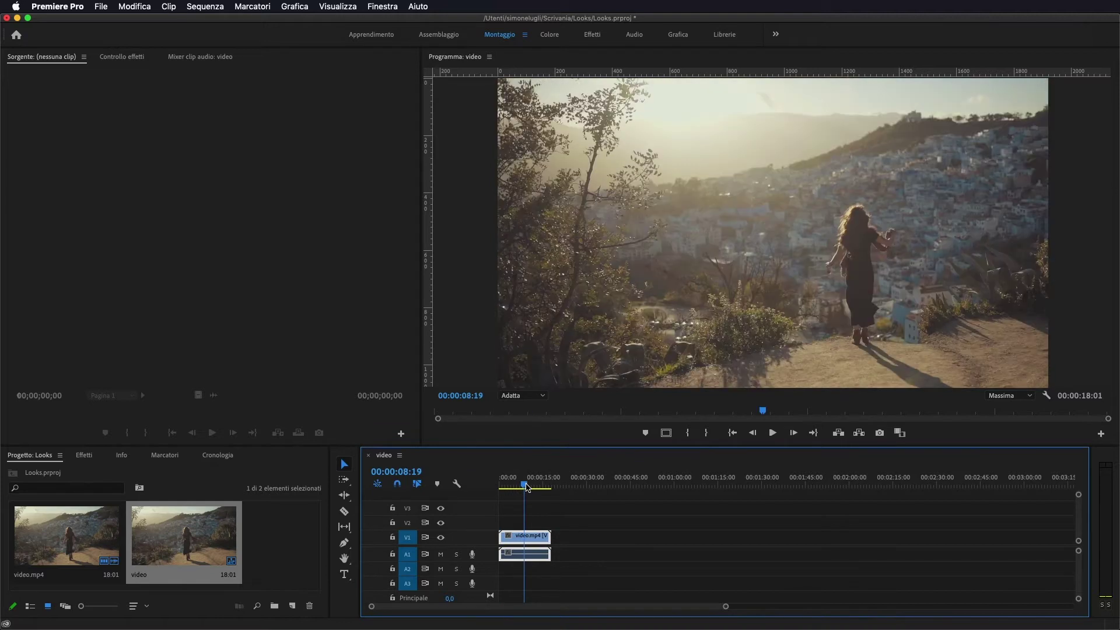
{"action": "left_click_drag", "start_coordinate": [526, 488], "coordinate": [489, 494]}
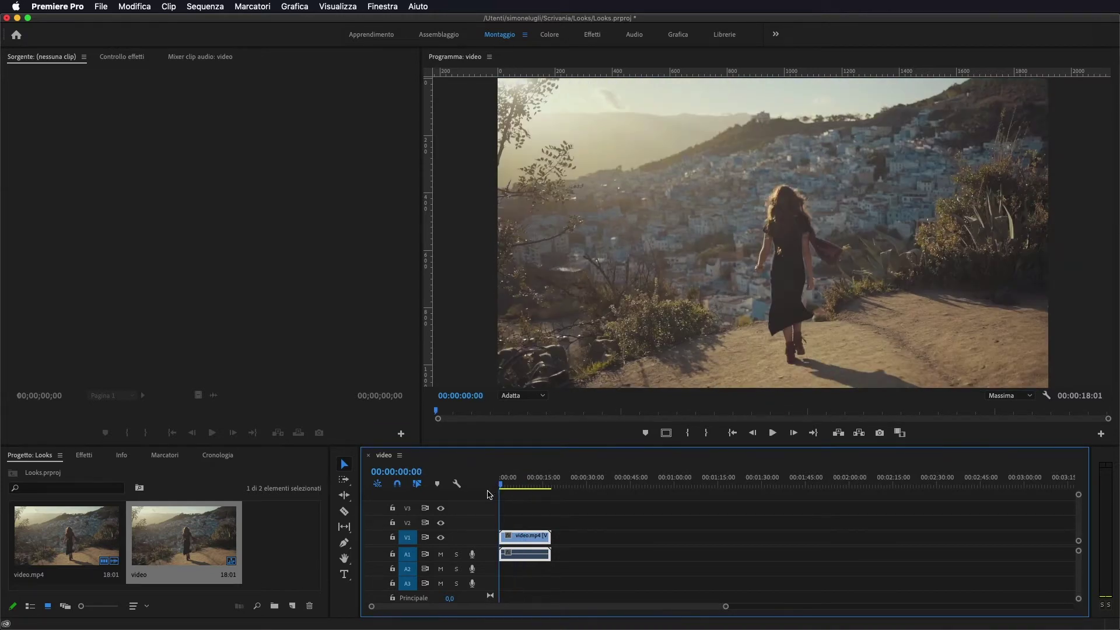
{"action": "left_click", "coordinate": [292, 607]}
{"action": "left_click", "coordinate": [277, 567]}
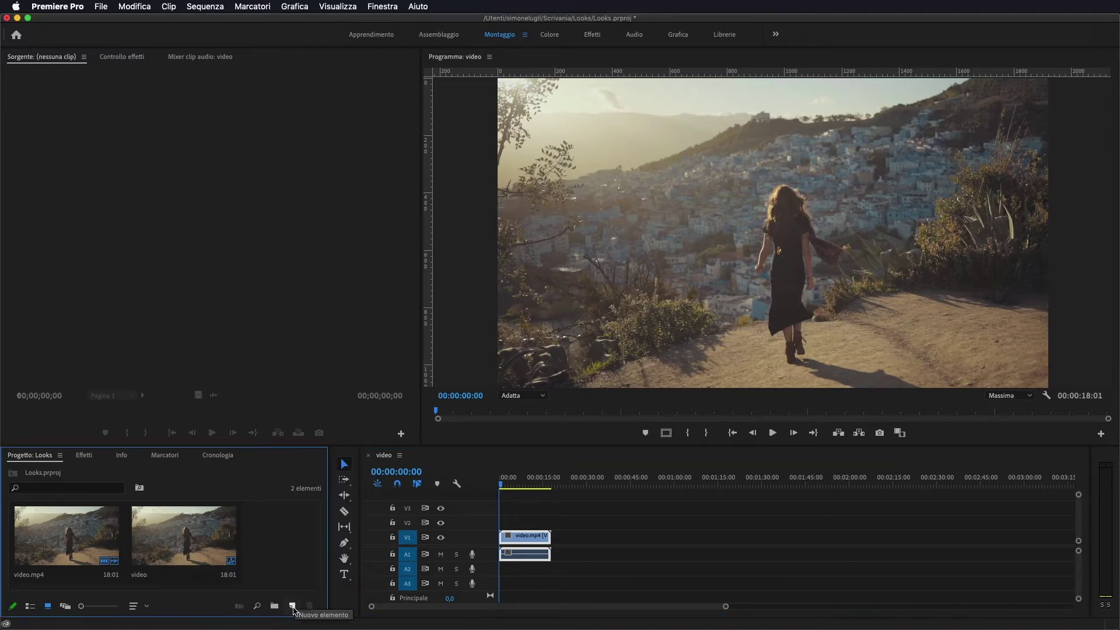
{"action": "left_click", "coordinate": [293, 608]}
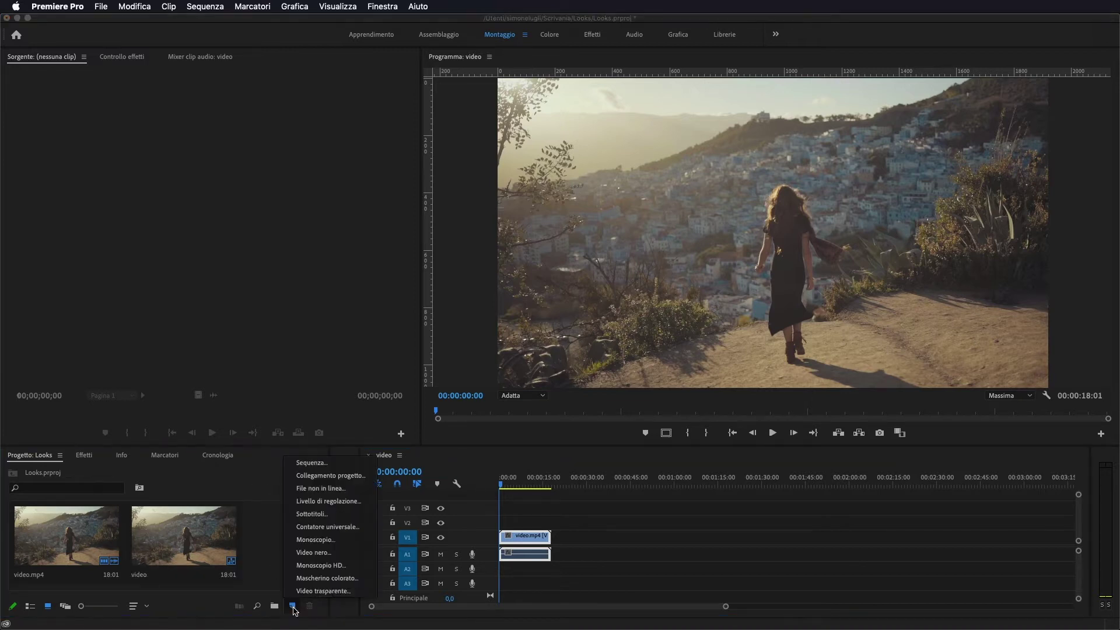
{"action": "left_click", "coordinate": [337, 503]}
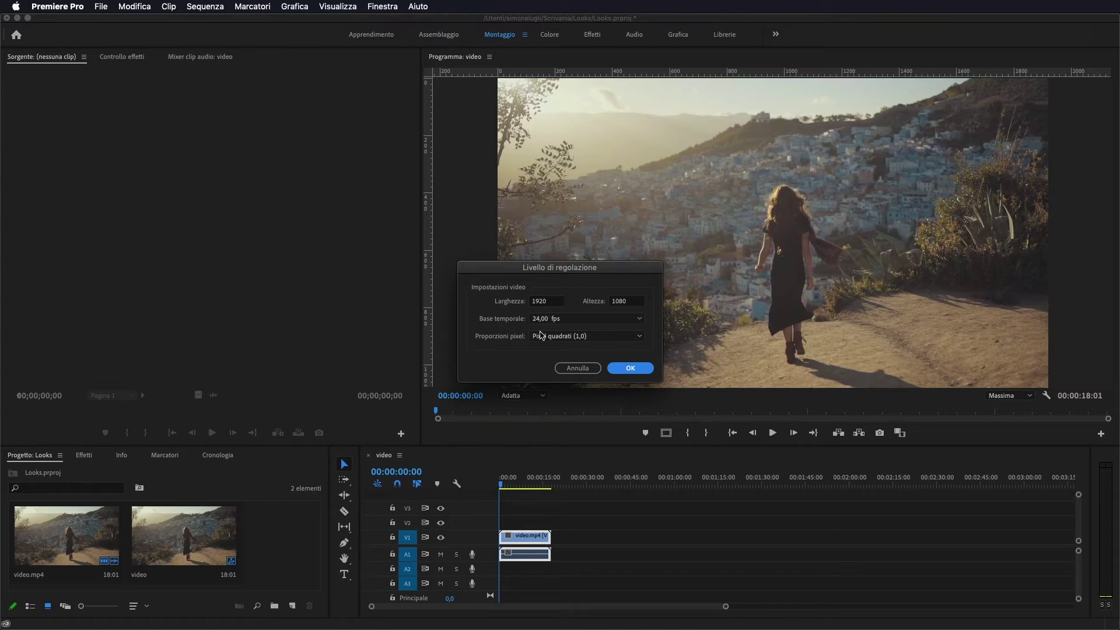
{"action": "left_click", "coordinate": [629, 368]}
Place the adjustment layer on V2 at the start and stretch it to the full 18:01 clip.
{"action": "left_click_drag", "start_coordinate": [268, 531], "coordinate": [507, 522]}
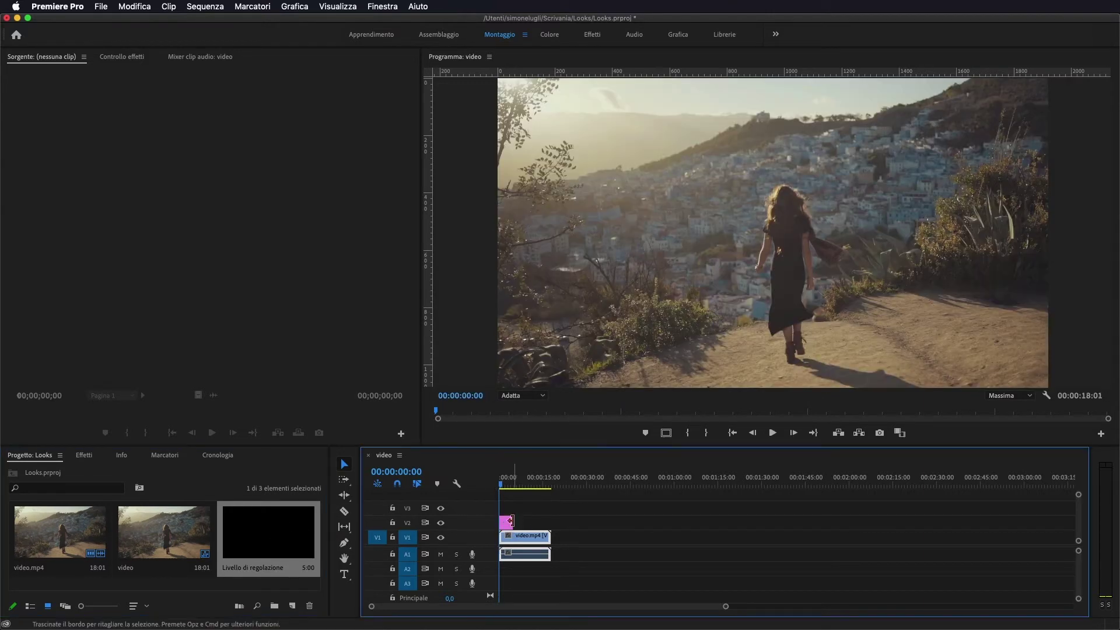
{"action": "left_click_drag", "start_coordinate": [511, 520], "coordinate": [550, 521]}
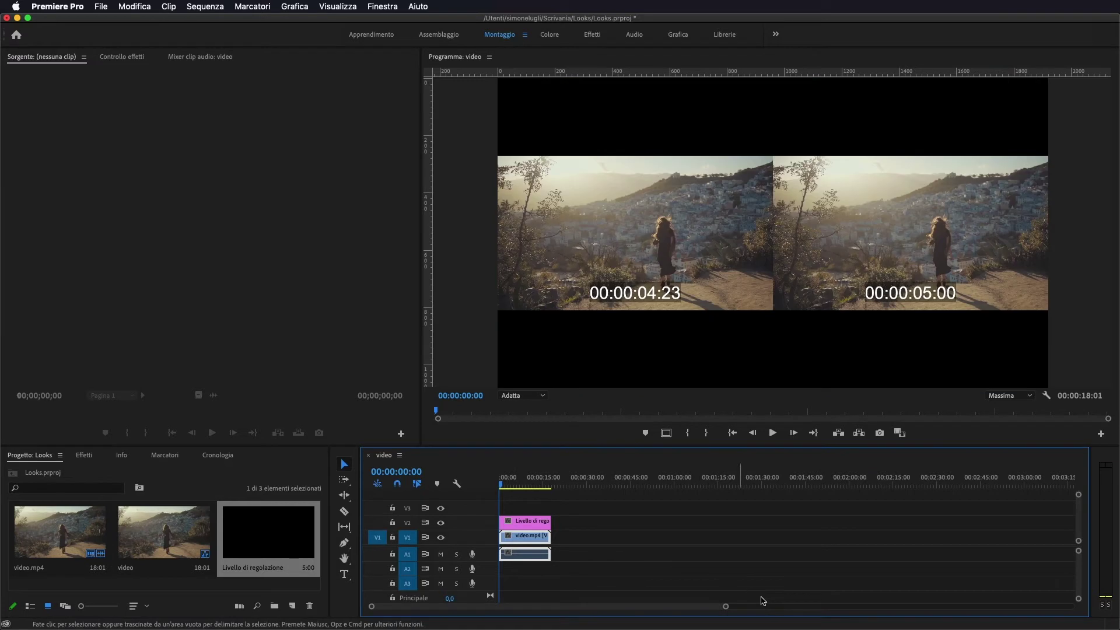
{"action": "left_click_drag", "start_coordinate": [726, 606], "coordinate": [564, 606]}
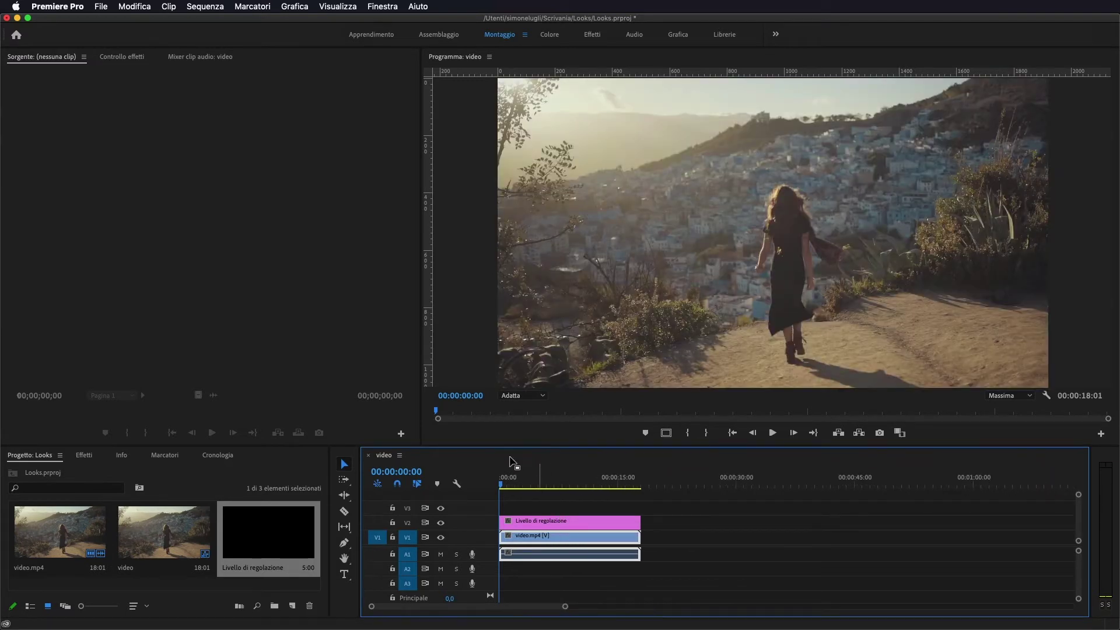
{"action": "left_click", "coordinate": [536, 521]}
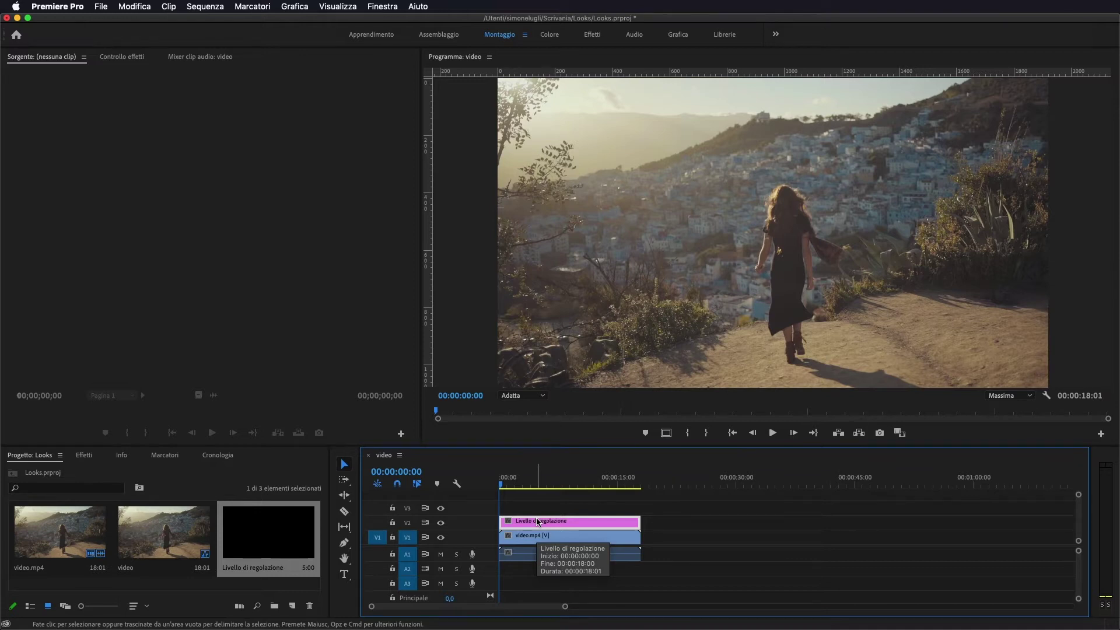
Search the Effects library for 'looks' and scroll to the Magic Bullet results.
{"action": "left_click", "coordinate": [84, 455]}
{"action": "left_click", "coordinate": [82, 474]}
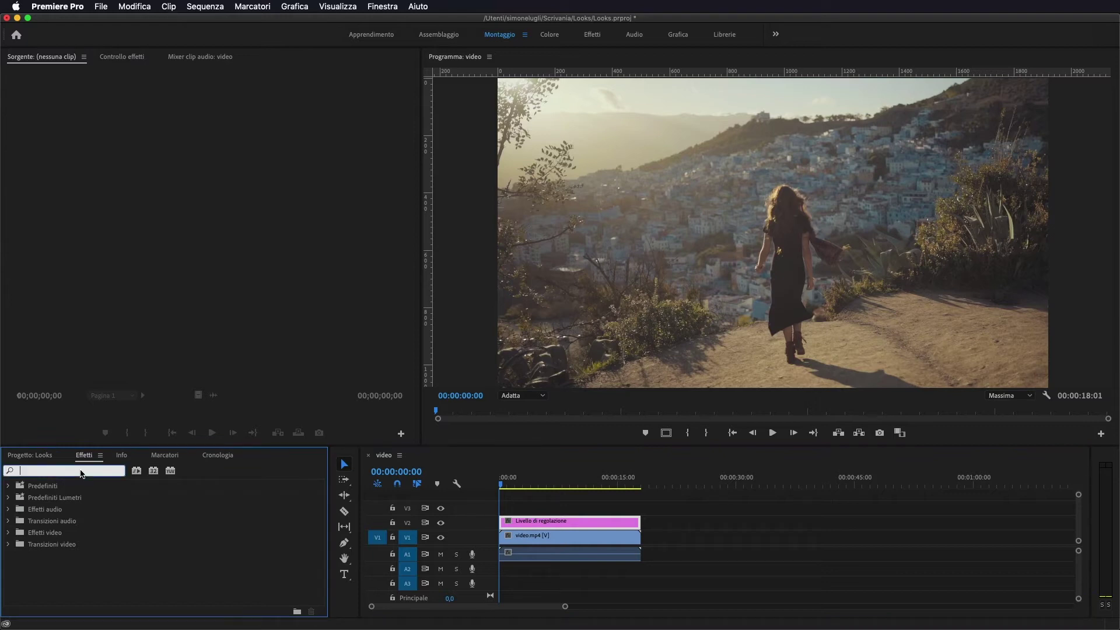
{"action": "type", "text": "looks"}
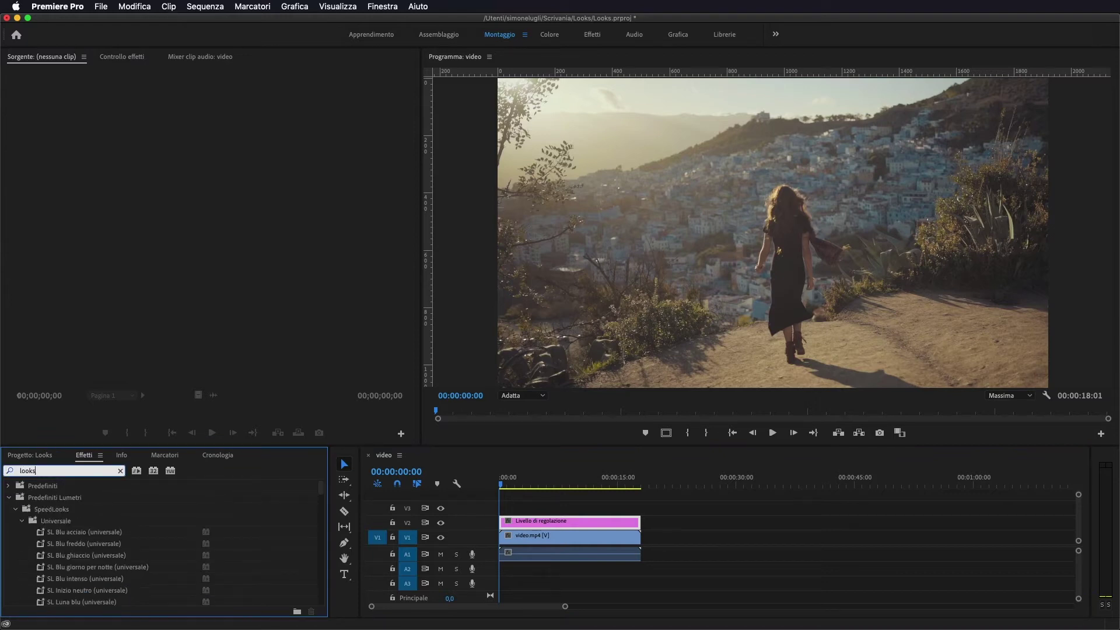
{"action": "scroll", "coordinate": [94, 514], "scroll_direction": "down", "scroll_amount": 5}
{"action": "scroll", "coordinate": [114, 532], "scroll_direction": "down", "scroll_amount": 5}
{"action": "scroll", "coordinate": [111, 534], "scroll_direction": "down", "scroll_amount": 5}
{"action": "scroll", "coordinate": [105, 536], "scroll_direction": "down", "scroll_amount": 5}
{"action": "scroll", "coordinate": [103, 535], "scroll_direction": "down", "scroll_amount": 5}
{"action": "scroll", "coordinate": [103, 535], "scroll_direction": "down", "scroll_amount": 5}
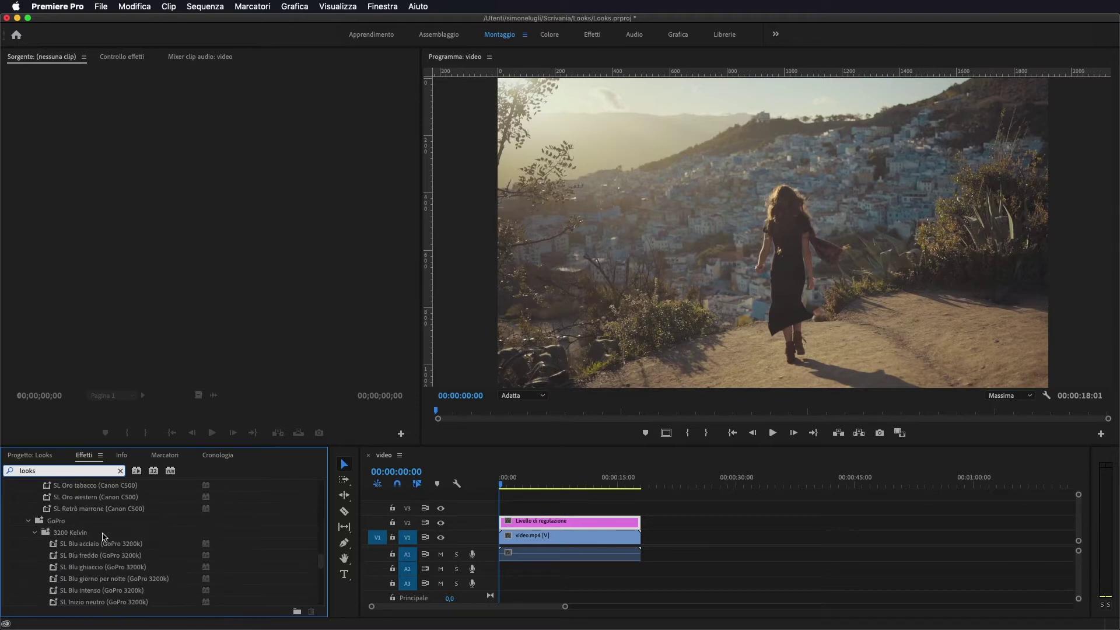
{"action": "scroll", "coordinate": [103, 536], "scroll_direction": "down", "scroll_amount": 5}
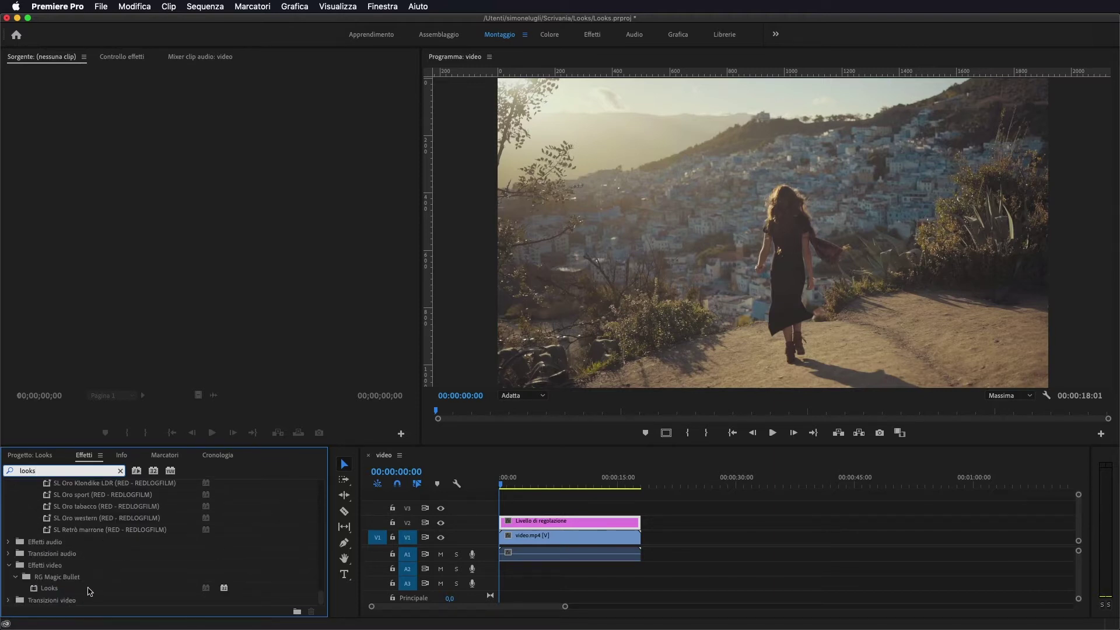
Apply RG Magic Bullet Looks to the adjustment layer and show its Effect Controls.
{"action": "left_click", "coordinate": [50, 590]}
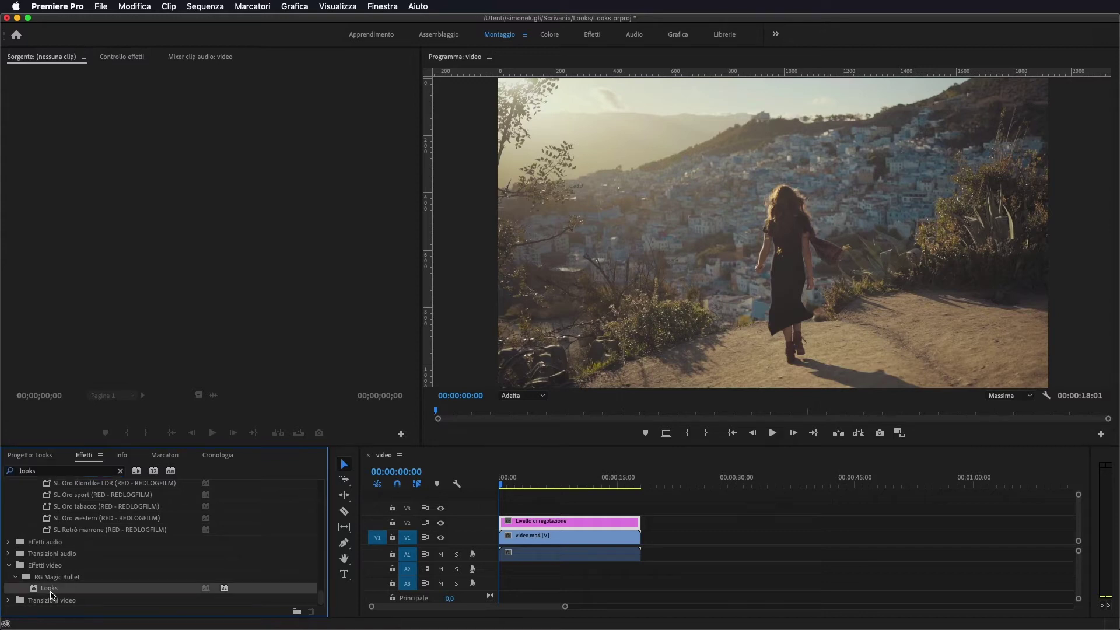
{"action": "left_click_drag", "start_coordinate": [58, 592], "coordinate": [537, 524]}
{"action": "left_click", "coordinate": [127, 58]}
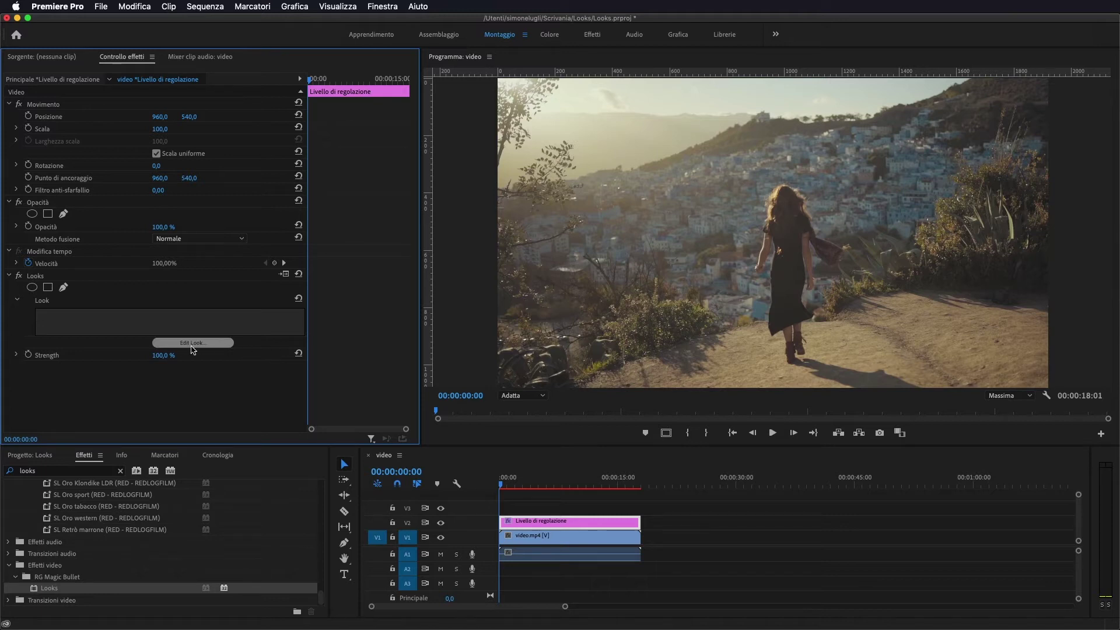
Open the Magic Bullet Looks editor with Edit Look.
{"action": "left_click", "coordinate": [194, 346]}
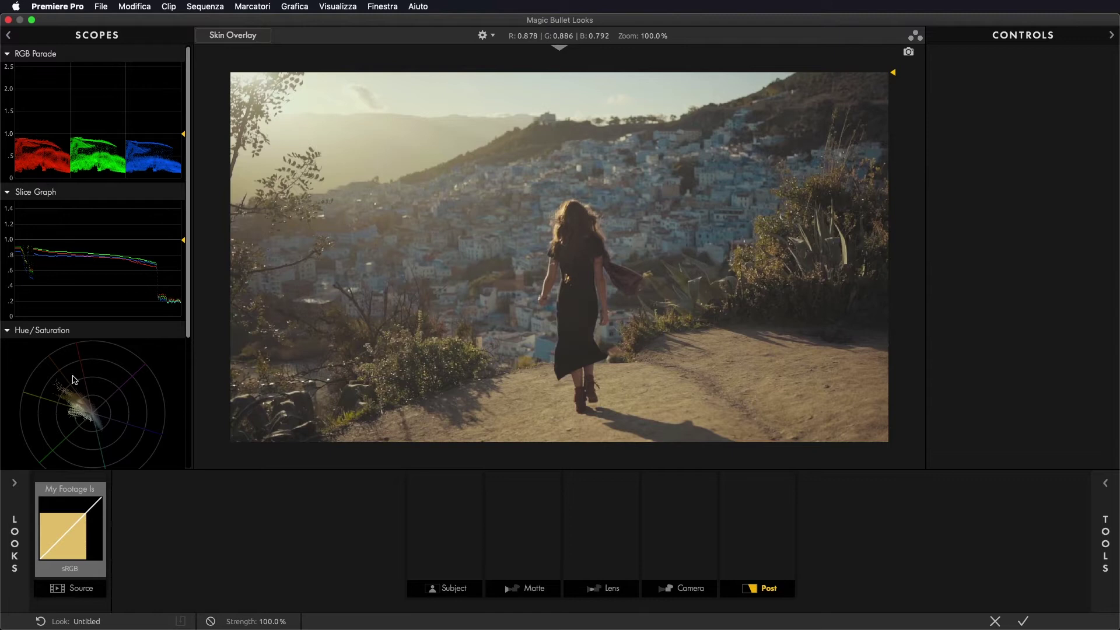
{"action": "scroll", "coordinate": [133, 224], "scroll_direction": "down", "scroll_amount": 2}
{"action": "scroll", "coordinate": [133, 224], "scroll_direction": "down", "scroll_amount": 2}
{"action": "scroll", "coordinate": [133, 223], "scroll_direction": "down", "scroll_amount": 2}
{"action": "scroll", "coordinate": [133, 224], "scroll_direction": "up", "scroll_amount": 1}
{"action": "scroll", "coordinate": [128, 230], "scroll_direction": "up", "scroll_amount": 5}
Browse the Matte, Lens, Camera and Post tool categories, ending on Subject.
{"action": "left_click", "coordinate": [1101, 509]}
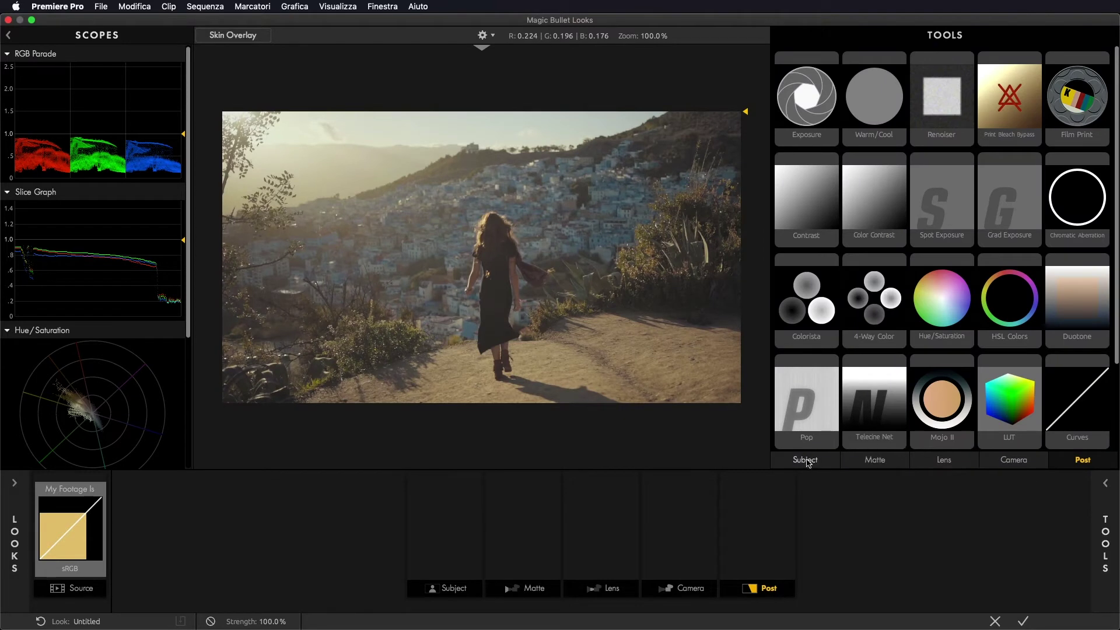
{"action": "left_click", "coordinate": [882, 462]}
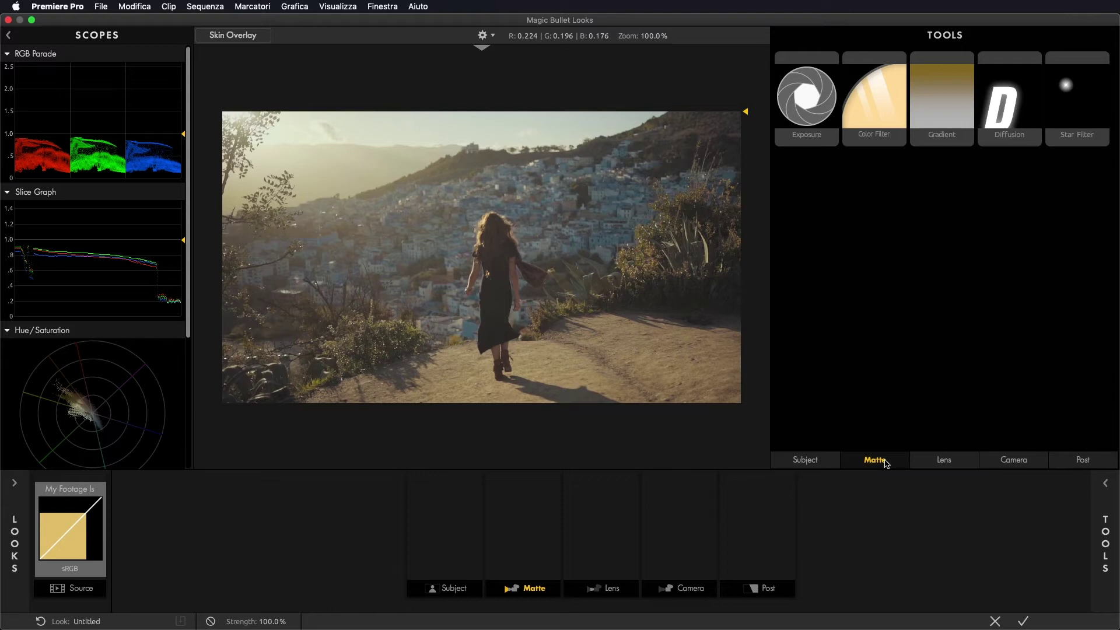
{"action": "left_click", "coordinate": [944, 461]}
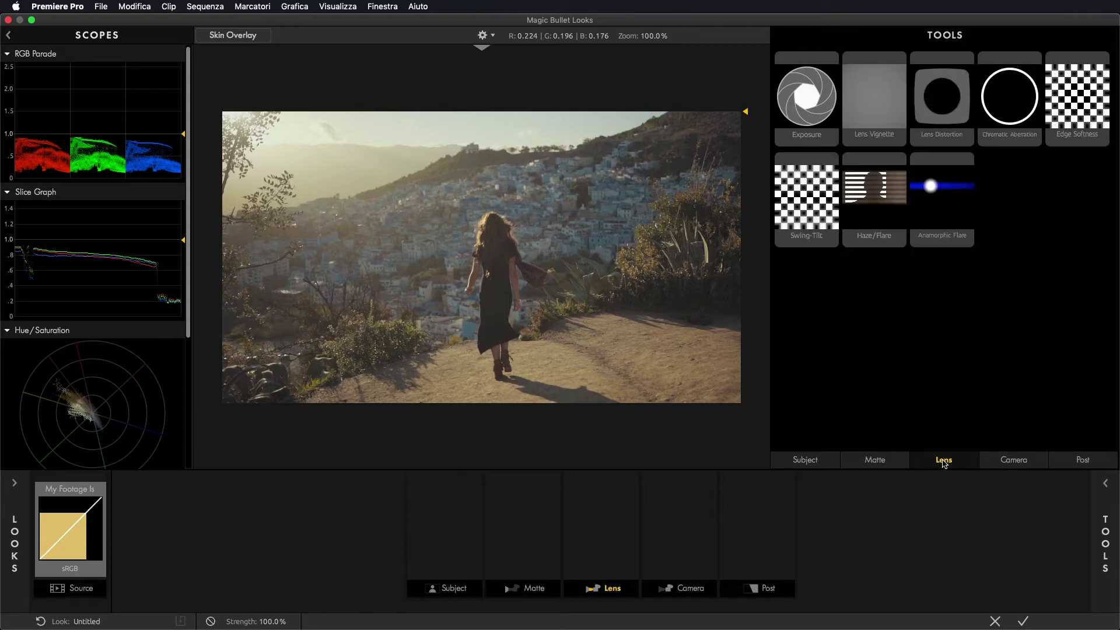
{"action": "left_click", "coordinate": [1004, 463]}
{"action": "left_click", "coordinate": [1082, 460]}
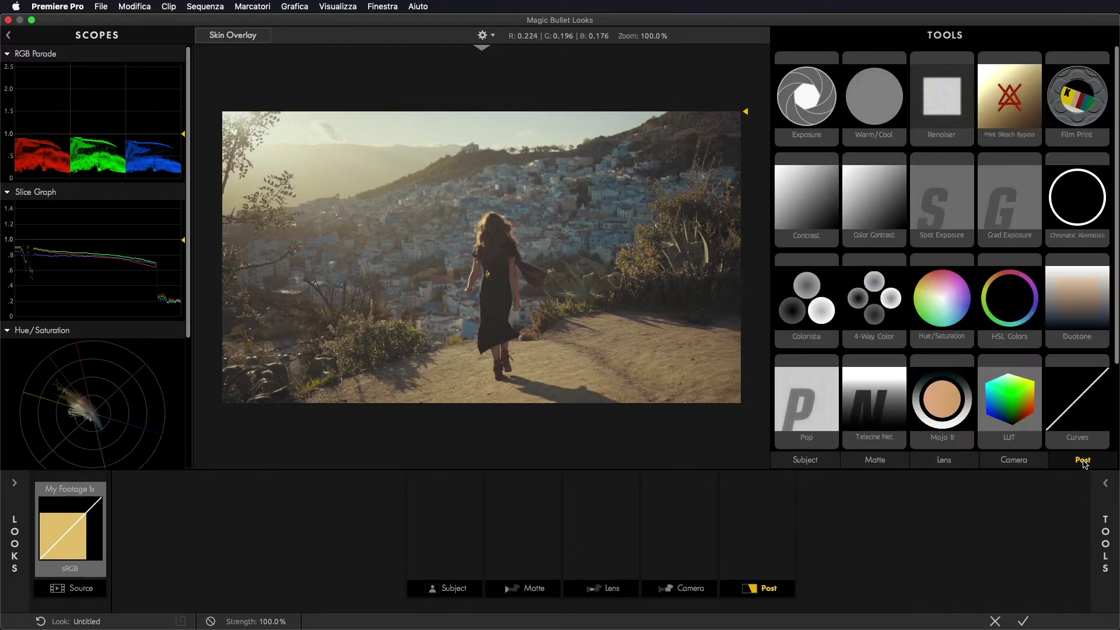
{"action": "scroll", "coordinate": [901, 332], "scroll_direction": "down", "scroll_amount": 3}
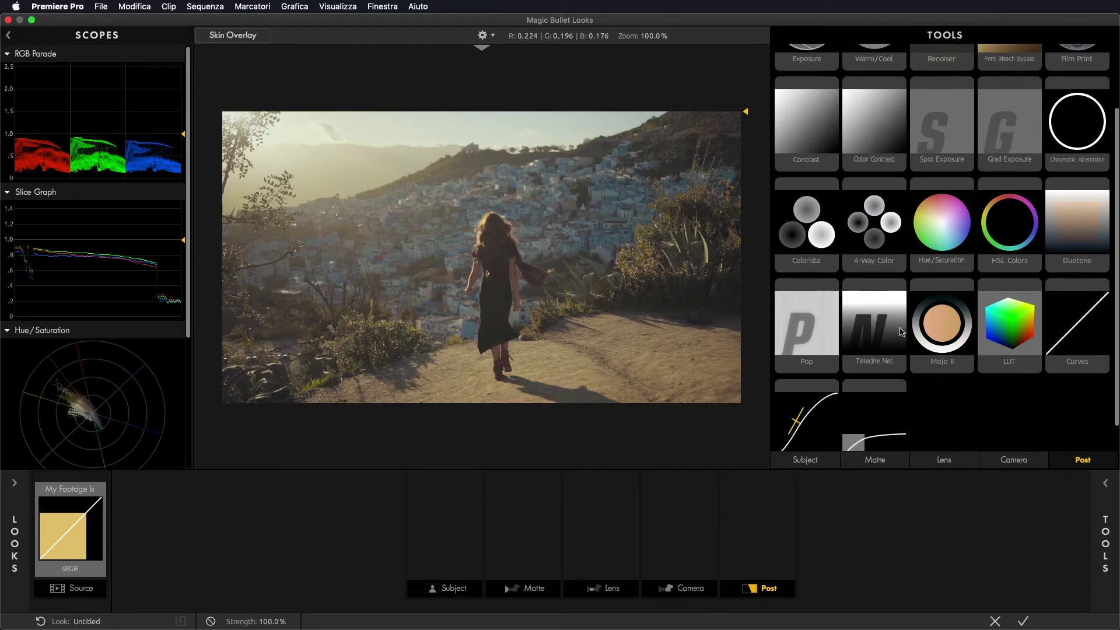
{"action": "scroll", "coordinate": [901, 332], "scroll_direction": "down", "scroll_amount": 1}
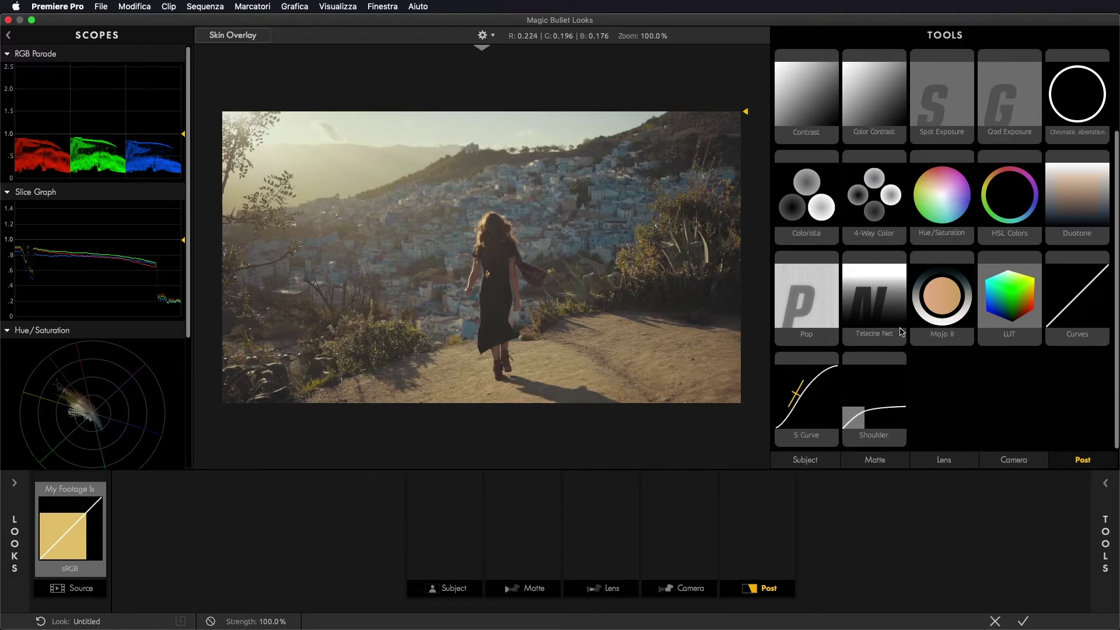
{"action": "scroll", "coordinate": [901, 331], "scroll_direction": "up", "scroll_amount": 4}
{"action": "left_click", "coordinate": [808, 462]}
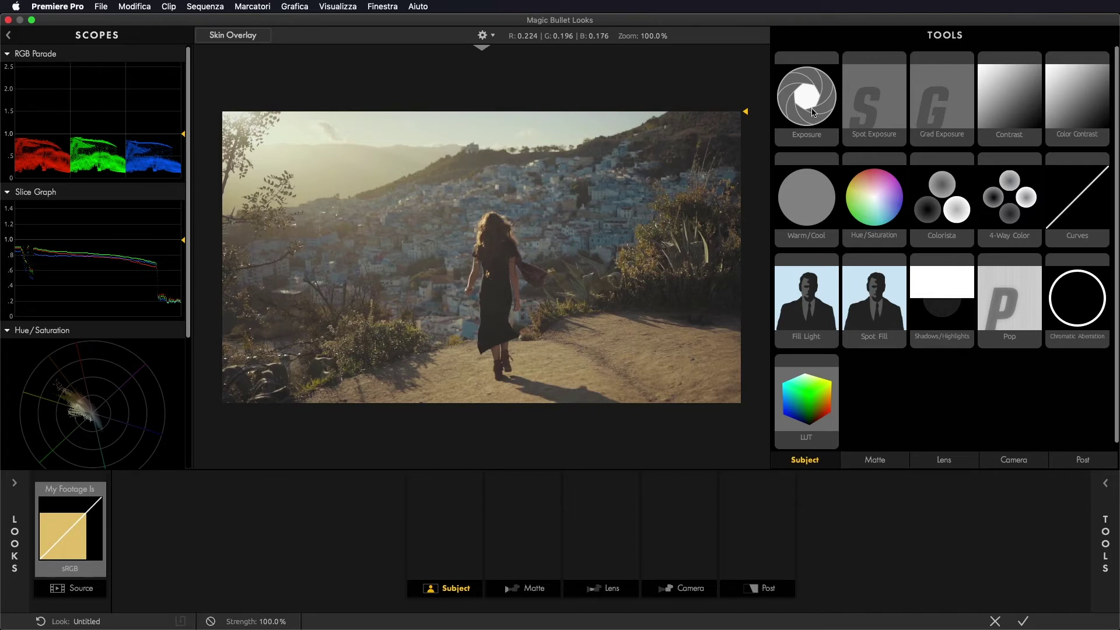
Add an Exposure tool with preset None to the Subject stage, test +2.50 stops, then reset to 0.00.
{"action": "left_click_drag", "start_coordinate": [812, 108], "coordinate": [558, 497]}
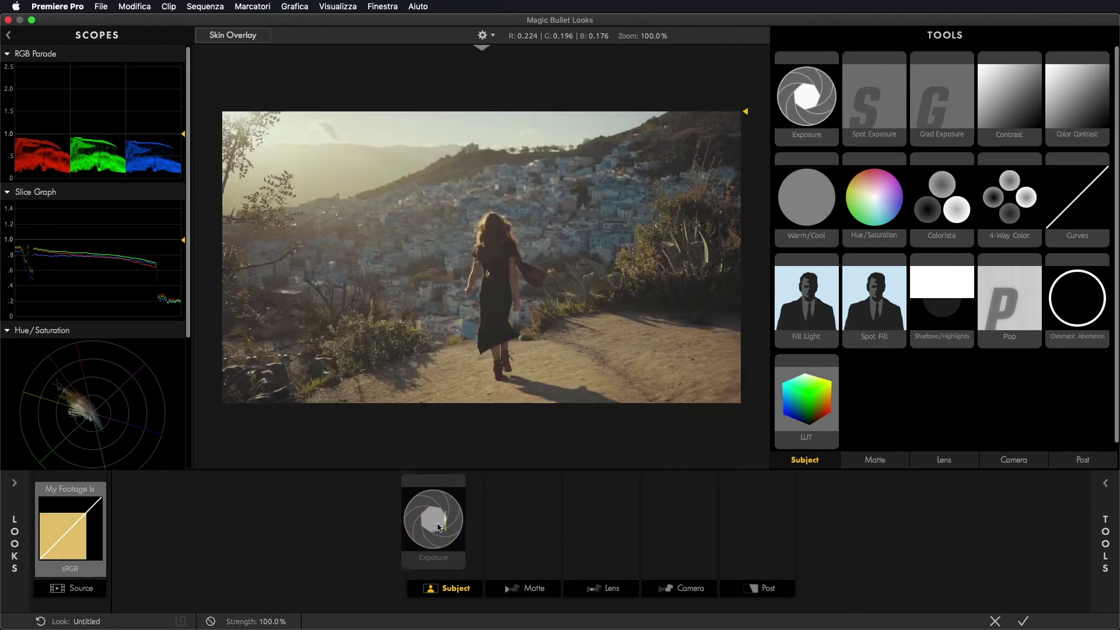
{"action": "left_click_drag", "start_coordinate": [558, 497], "coordinate": [434, 504]}
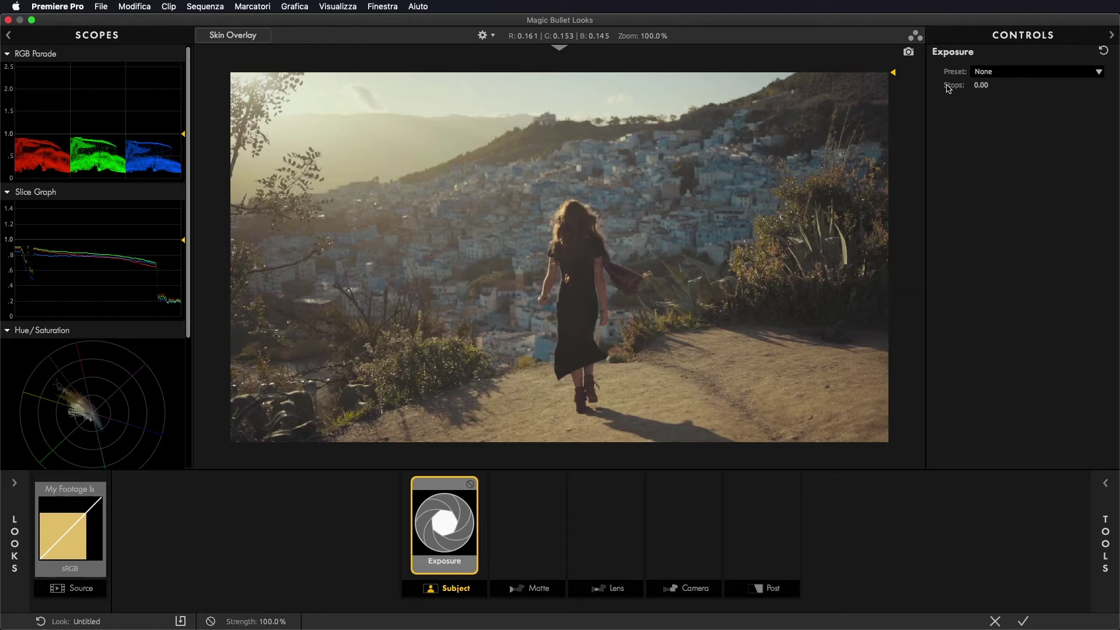
{"action": "left_click", "coordinate": [1013, 73]}
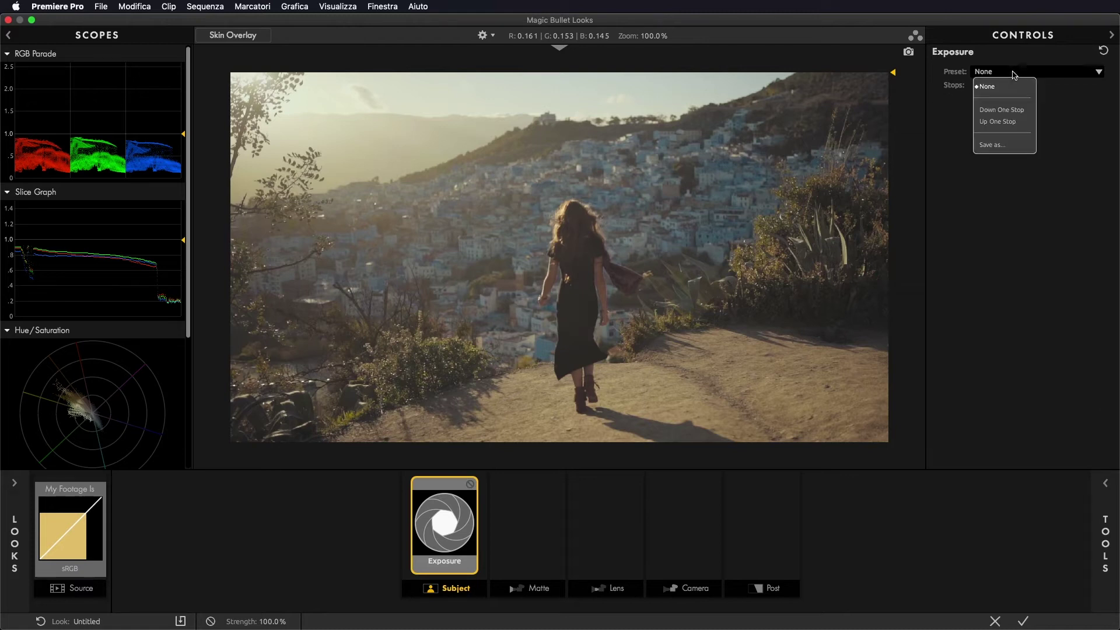
{"action": "left_click", "coordinate": [997, 87]}
{"action": "left_click_drag", "start_coordinate": [981, 84], "coordinate": [1004, 85]}
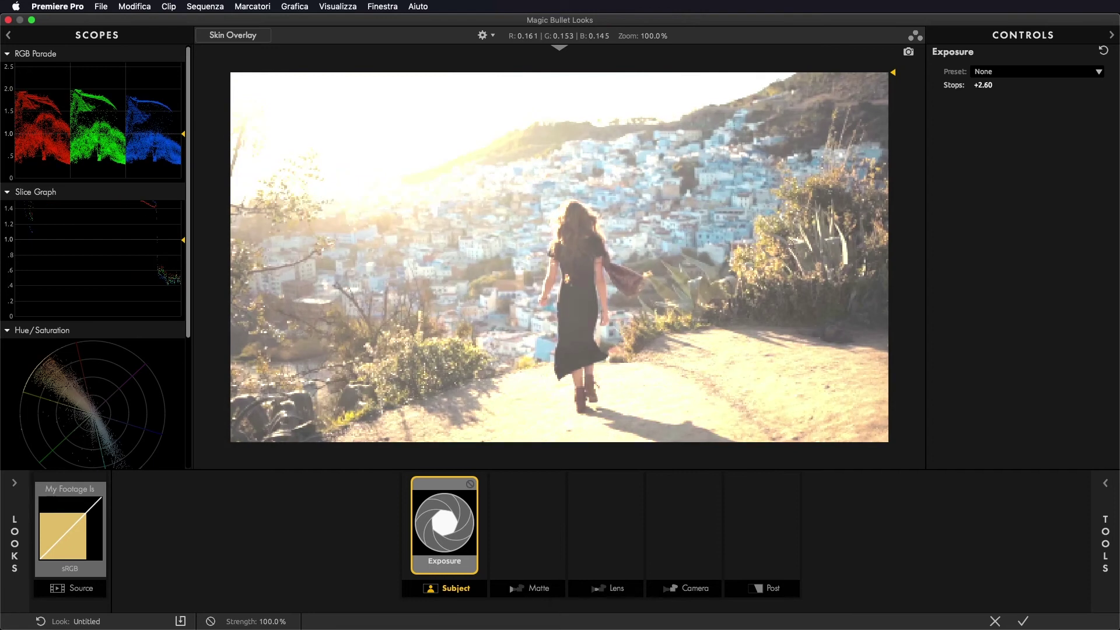
{"action": "left_click_drag", "start_coordinate": [1004, 85], "coordinate": [981, 85]}
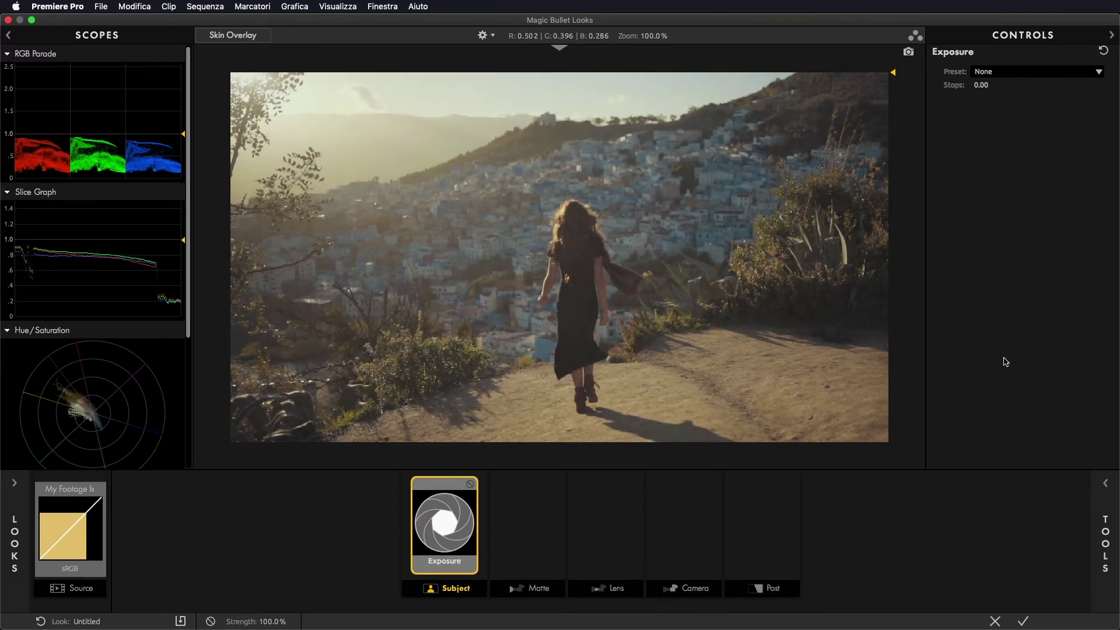
{"action": "left_click", "coordinate": [1102, 486]}
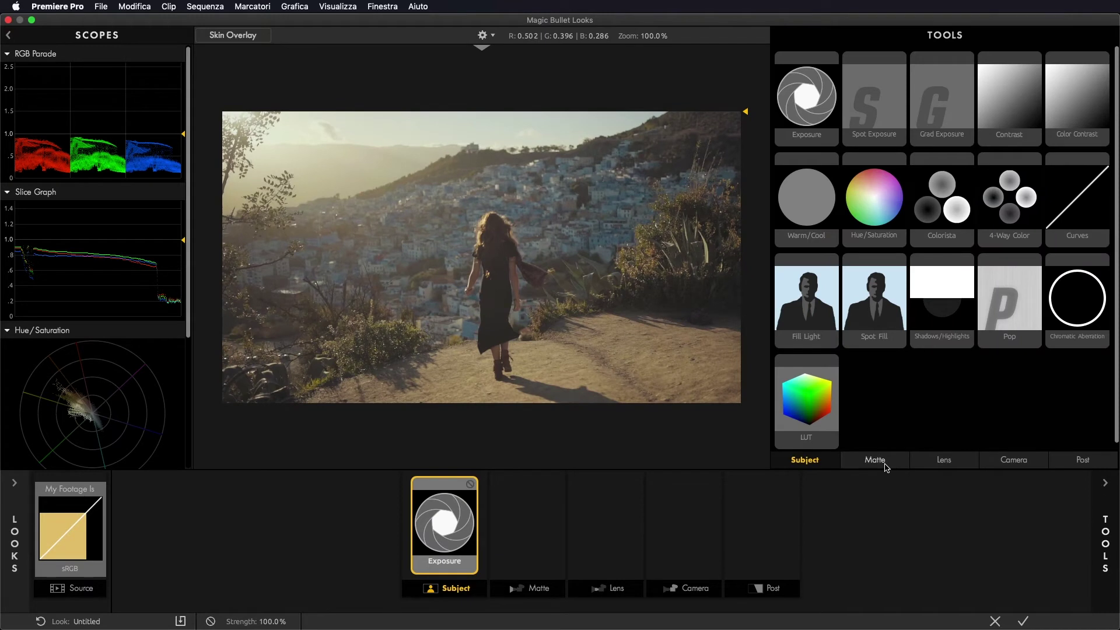
Add Anamorphic Flare from the Lens tools to the Lens stage and set its Size to 69.49%.
{"action": "left_click", "coordinate": [943, 460]}
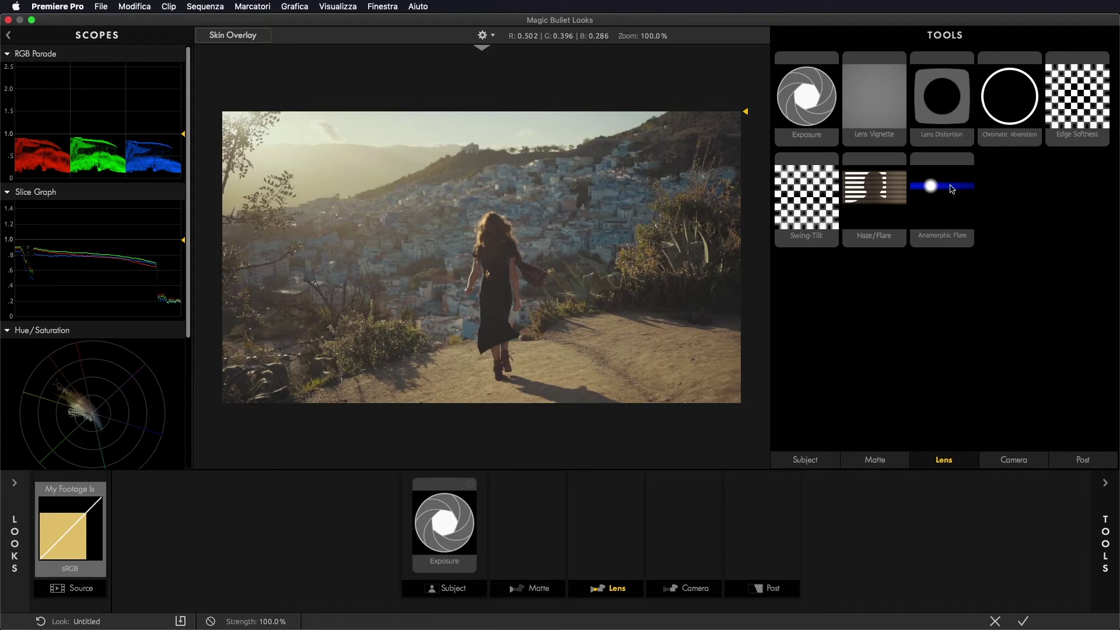
{"action": "left_click_drag", "start_coordinate": [940, 194], "coordinate": [932, 239]}
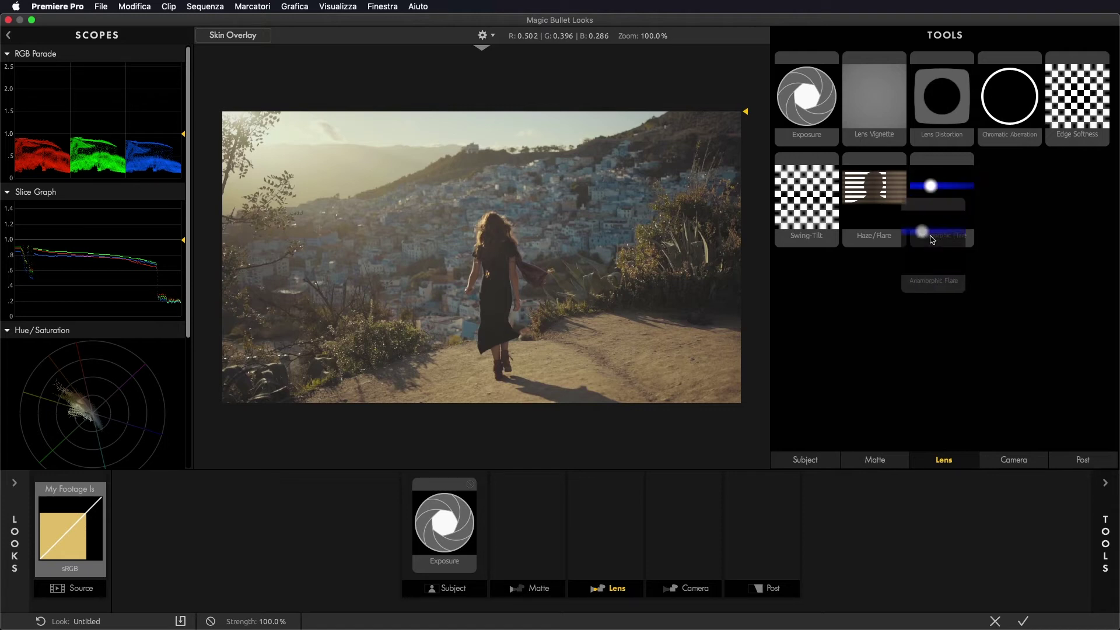
{"action": "left_click_drag", "start_coordinate": [932, 240], "coordinate": [612, 545]}
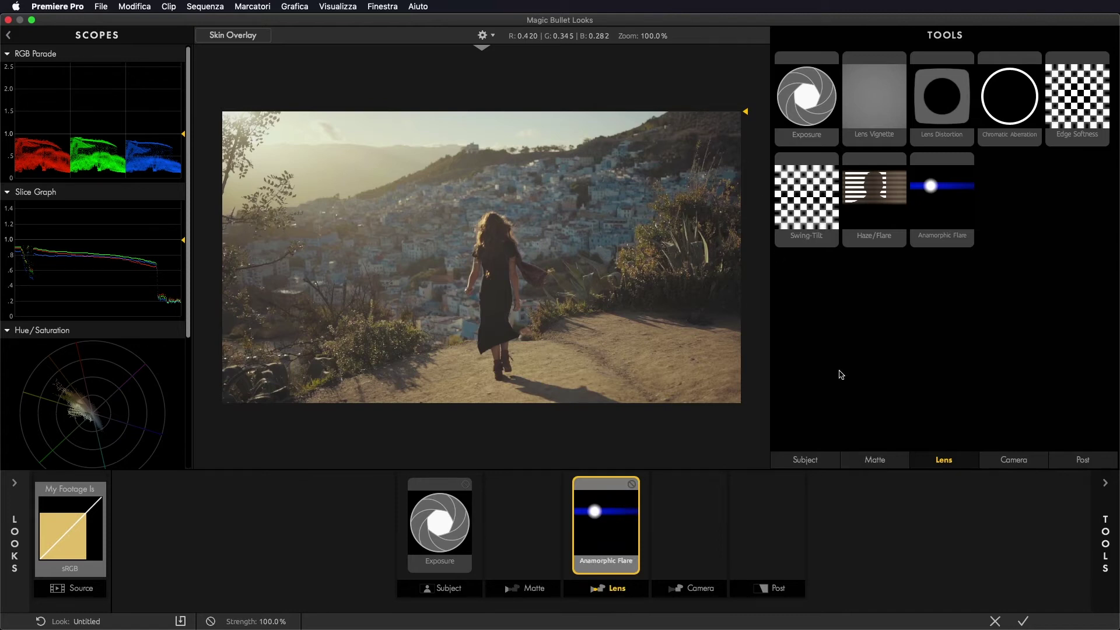
{"action": "left_click", "coordinate": [1107, 482]}
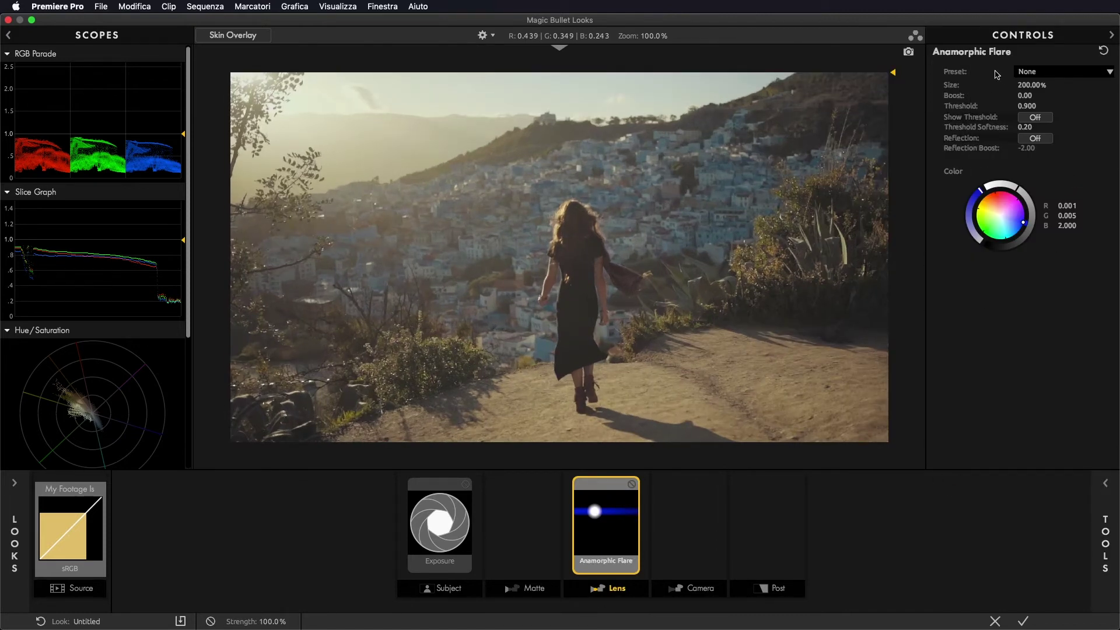
{"action": "left_click", "coordinate": [1105, 537]}
{"action": "left_click", "coordinate": [1105, 531]}
{"action": "mouse_move", "coordinate": [1030, 85]}
{"action": "left_mouse_down"}
{"action": "mouse_move", "coordinate": [992, 84]}
{"action": "mouse_move", "coordinate": [1073, 85]}
{"action": "left_mouse_up"}
{"action": "left_click", "coordinate": [468, 493]}
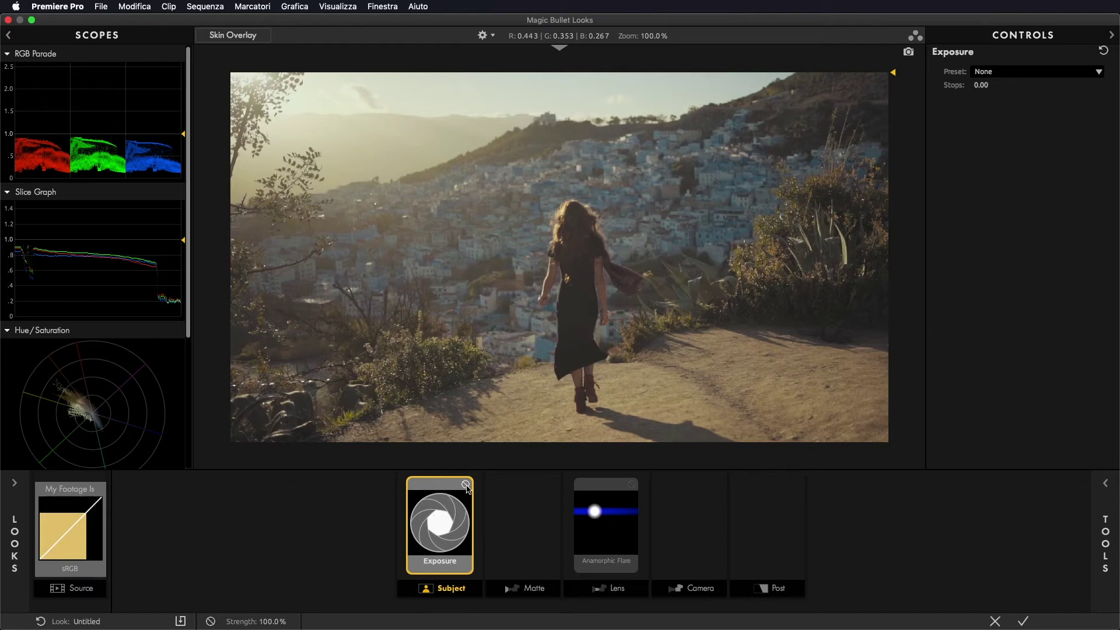
Toggle the Exposure tool's bypass on and off to compare the image.
{"action": "left_click", "coordinate": [465, 485]}
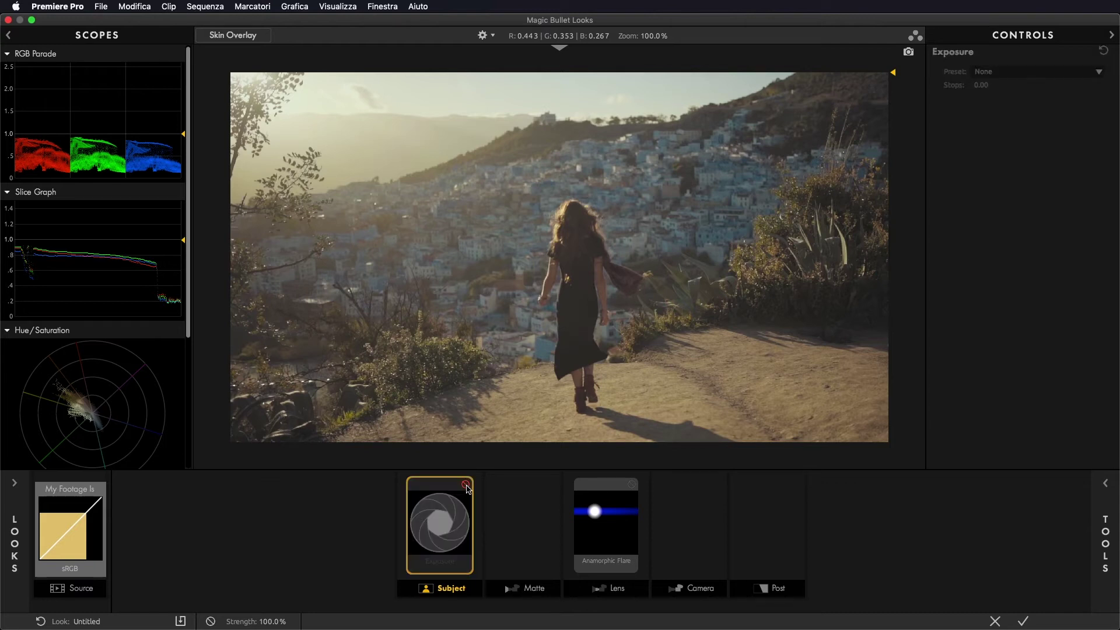
{"action": "left_click", "coordinate": [466, 485]}
{"action": "left_click", "coordinate": [466, 485]}
{"action": "left_click", "coordinate": [466, 485]}
{"action": "left_click", "coordinate": [466, 485]}
Delete the Exposure and Anamorphic Flare tools from the chain.
{"action": "right_click", "coordinate": [449, 528]}
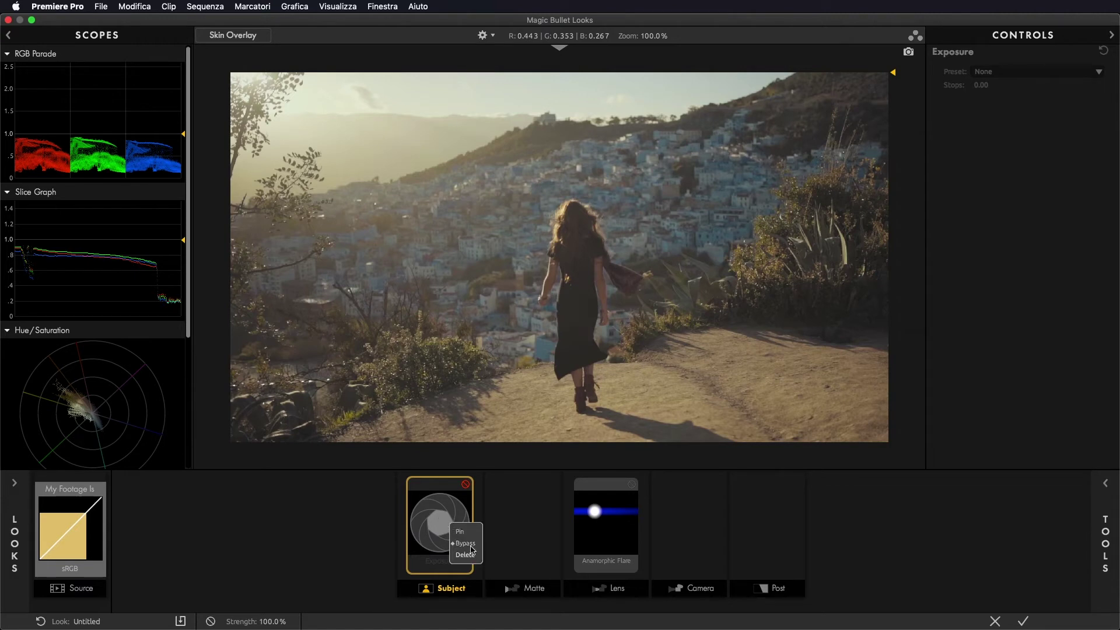
{"action": "left_click", "coordinate": [442, 510]}
{"action": "right_click", "coordinate": [442, 504]}
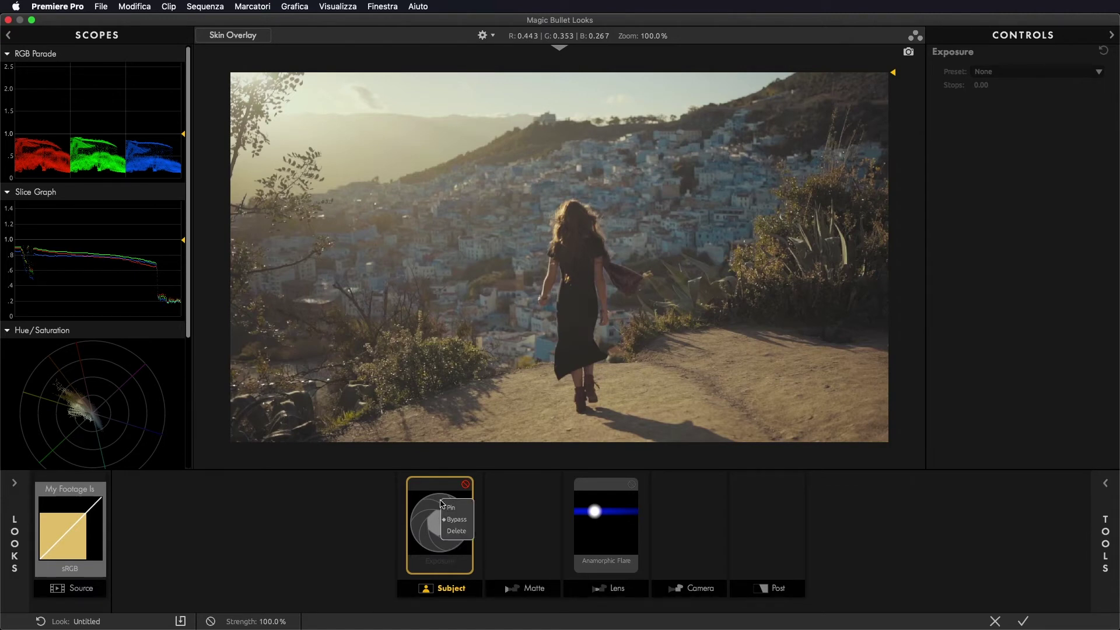
{"action": "left_click", "coordinate": [453, 532]}
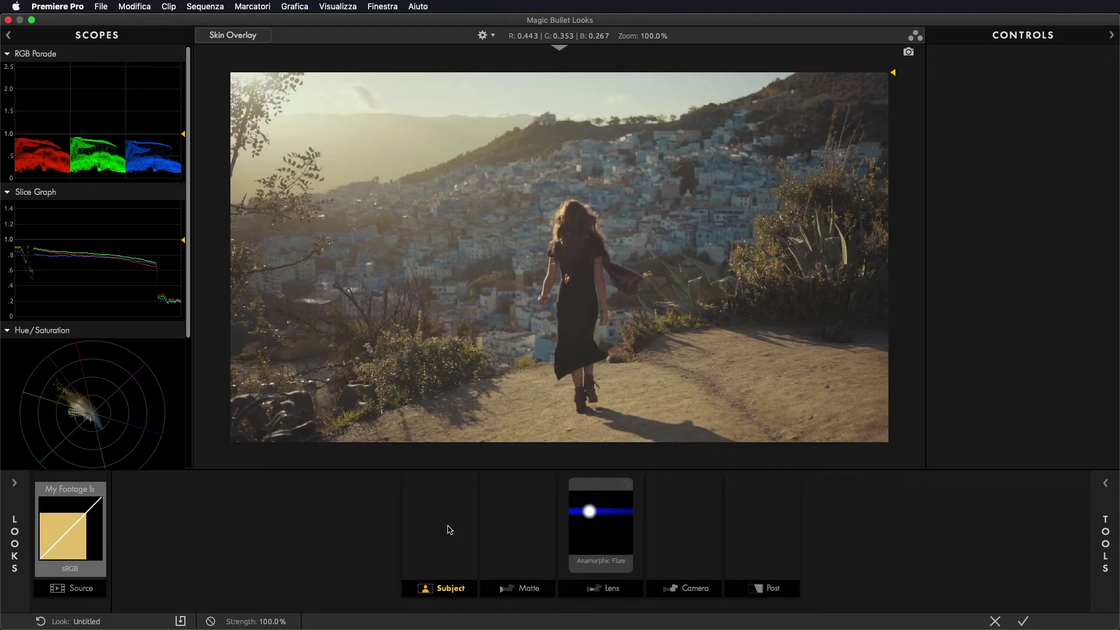
{"action": "right_click", "coordinate": [620, 512]}
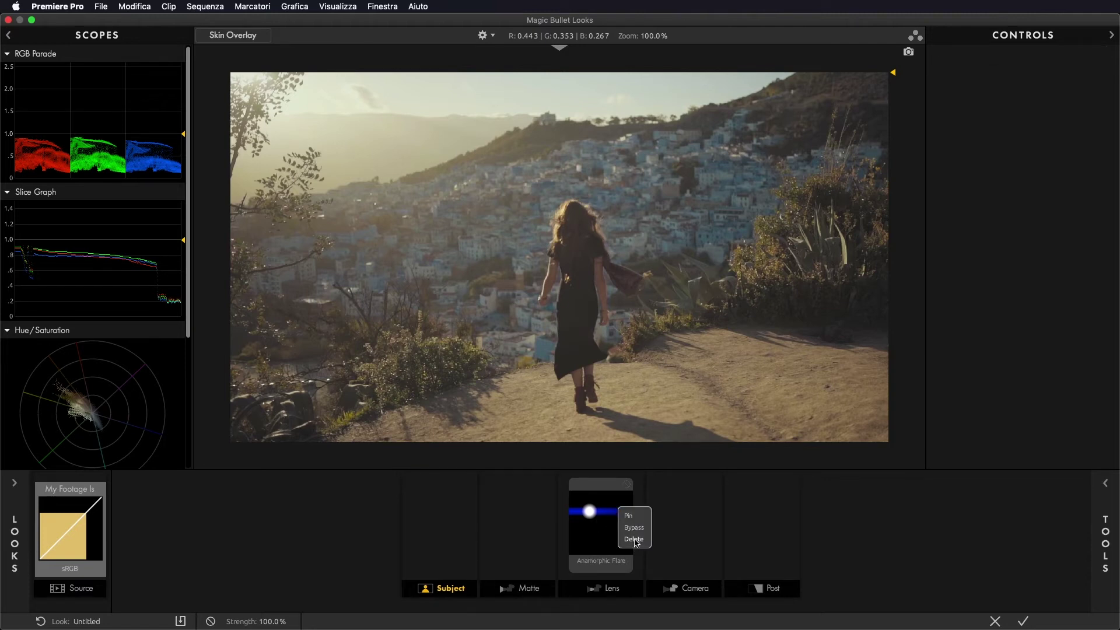
{"action": "left_click", "coordinate": [634, 539]}
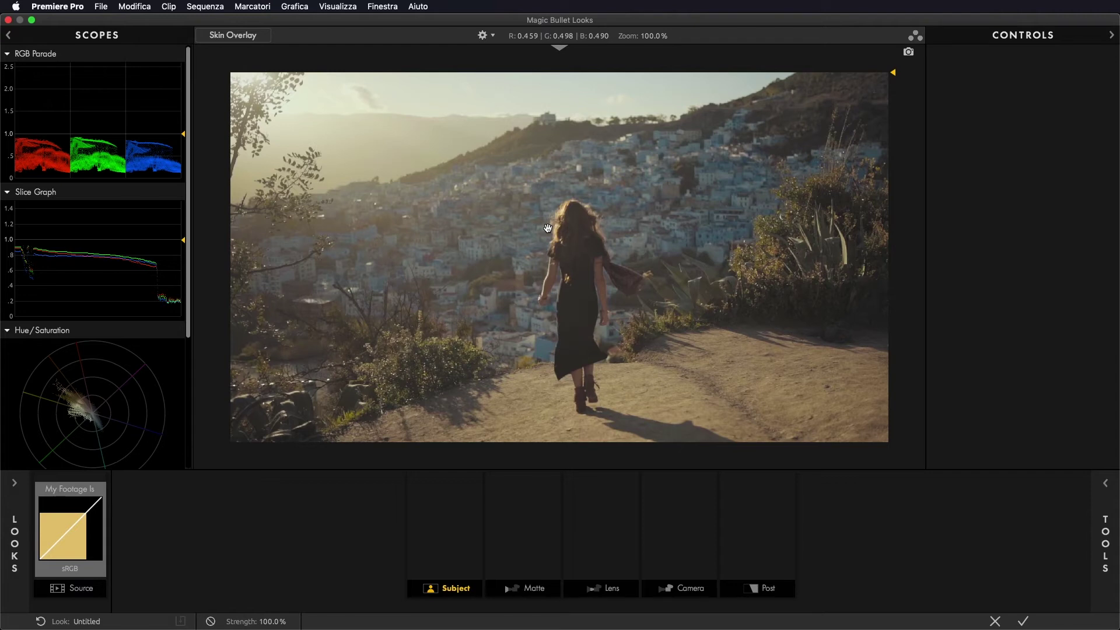
Browse the Filters, Indie and Blockbuster Cool look categories.
{"action": "mouse_move", "coordinate": [16, 511]}
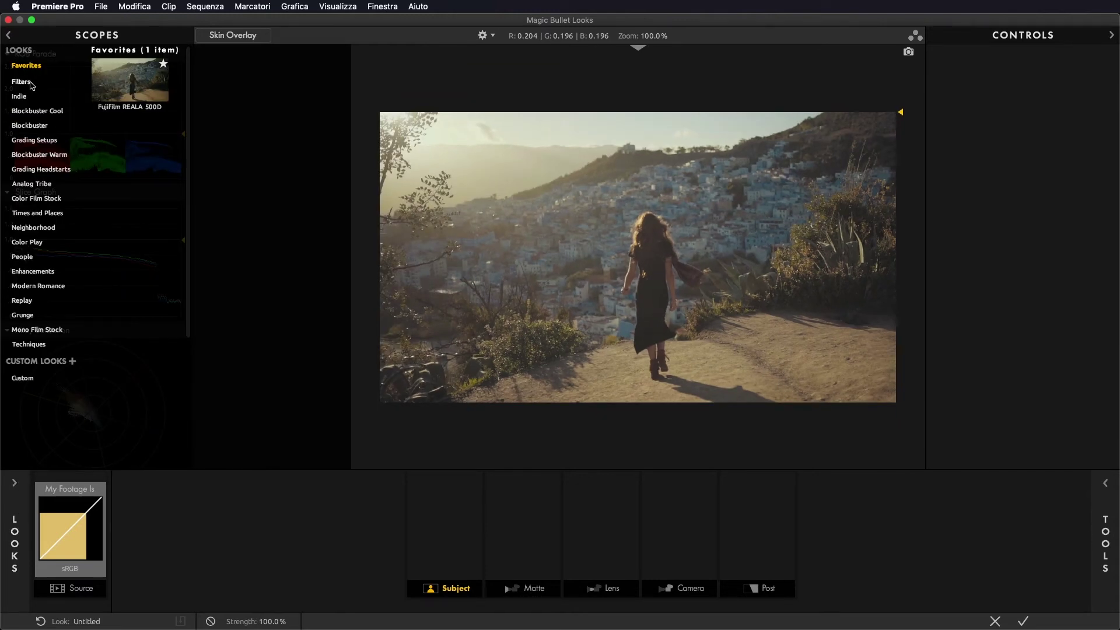
{"action": "left_click", "coordinate": [31, 84]}
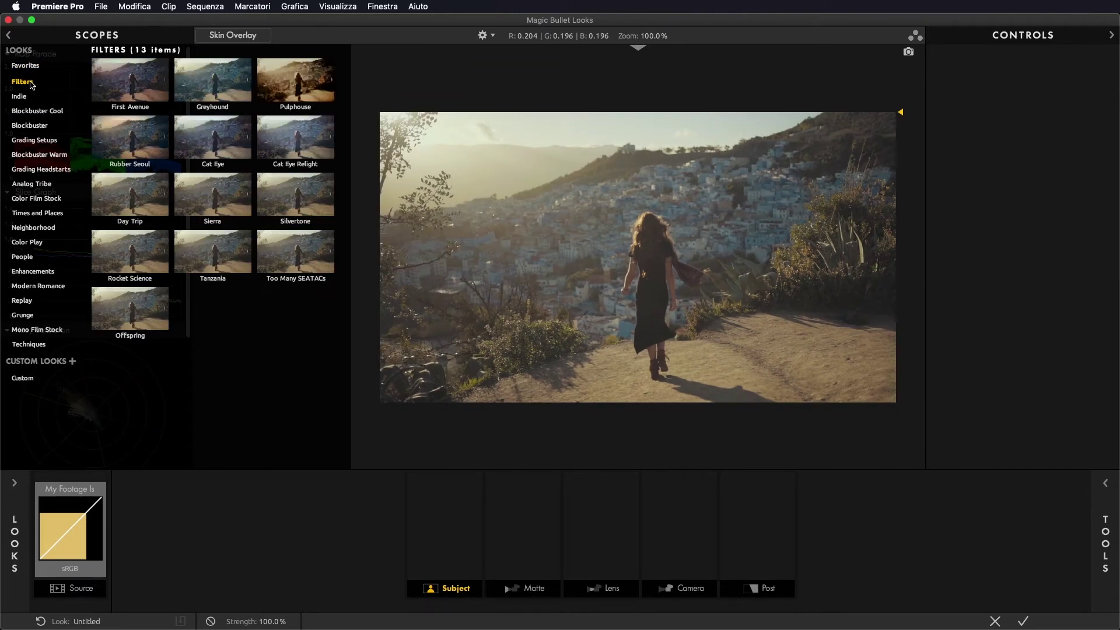
{"action": "left_click", "coordinate": [20, 96]}
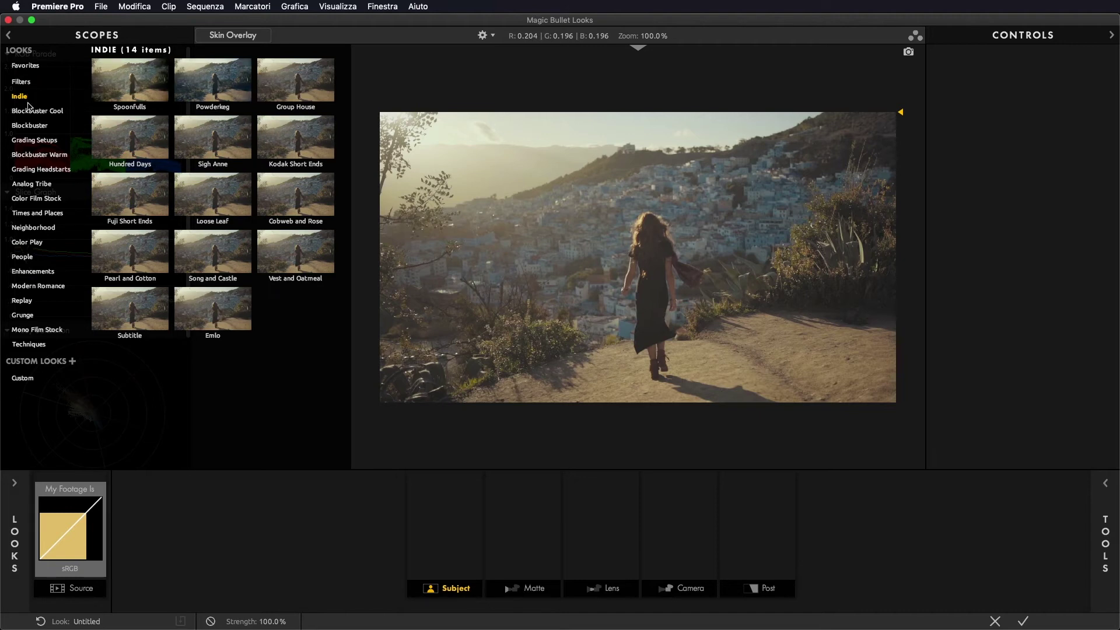
{"action": "left_click", "coordinate": [31, 110]}
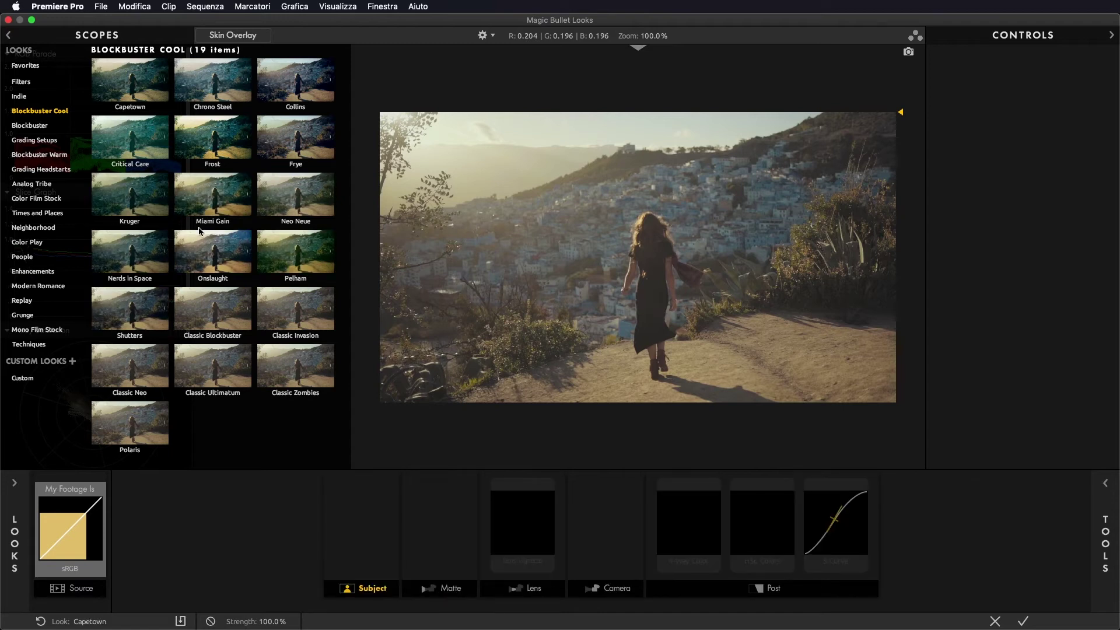
Preview Miami Gain, Frost, Frye and Neo Neue, settling on the Frye look.
{"action": "left_click", "coordinate": [208, 195]}
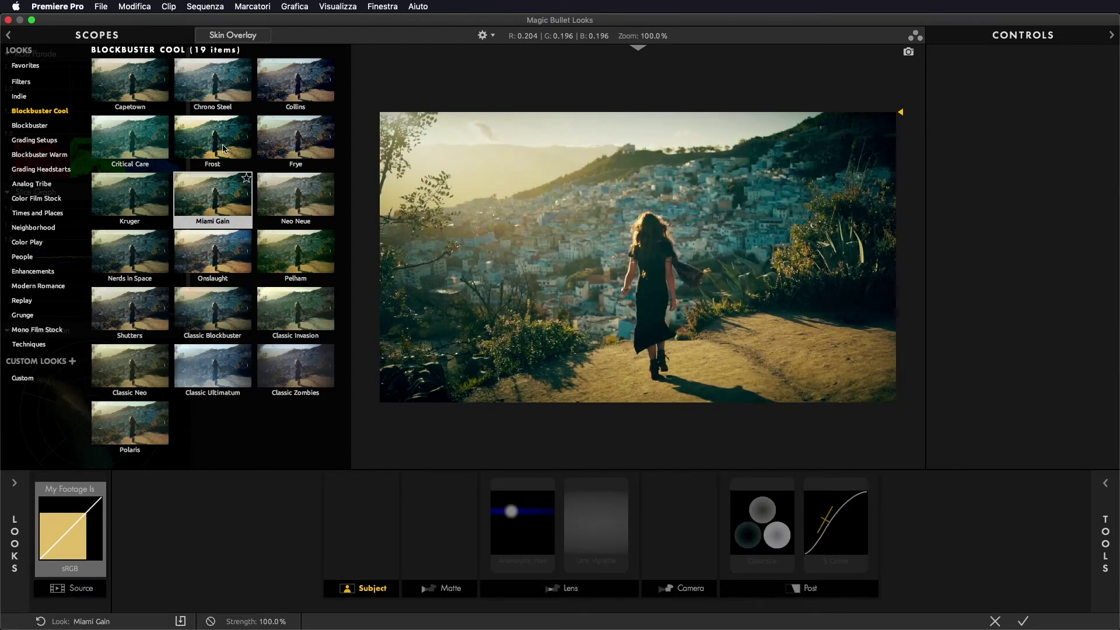
{"action": "left_click", "coordinate": [224, 148]}
{"action": "left_click", "coordinate": [315, 150]}
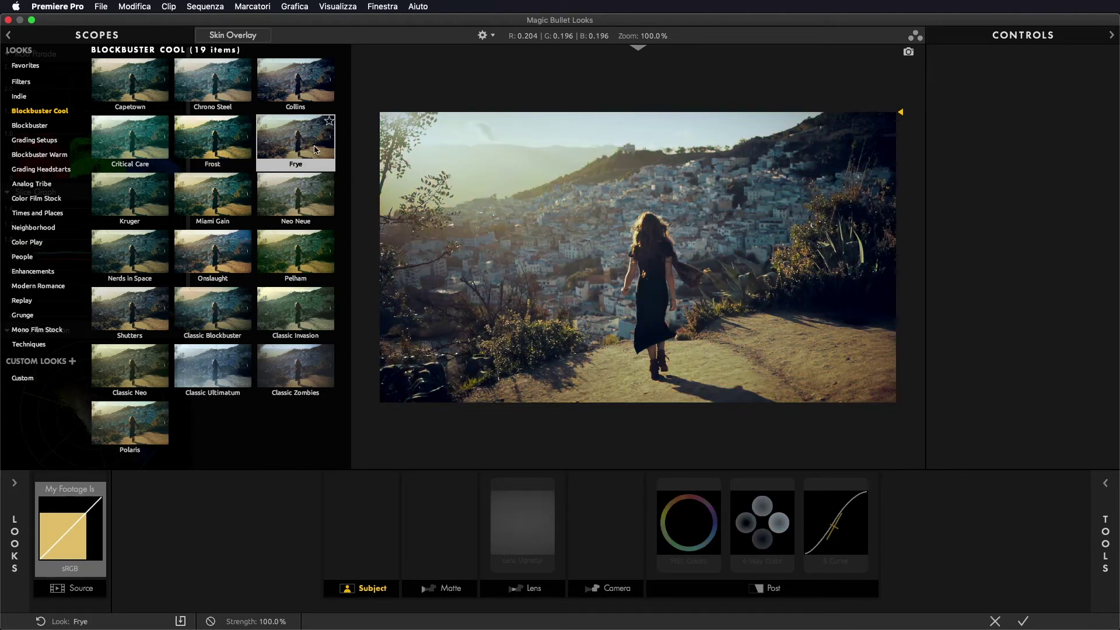
{"action": "left_click", "coordinate": [312, 197]}
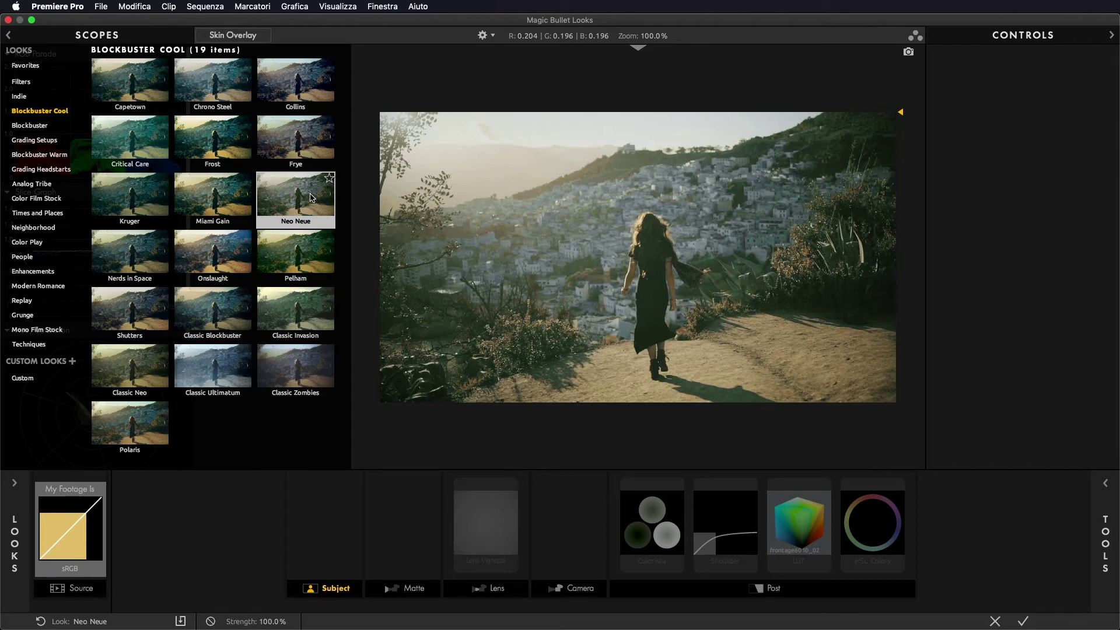
{"action": "key", "text": "super+z"}
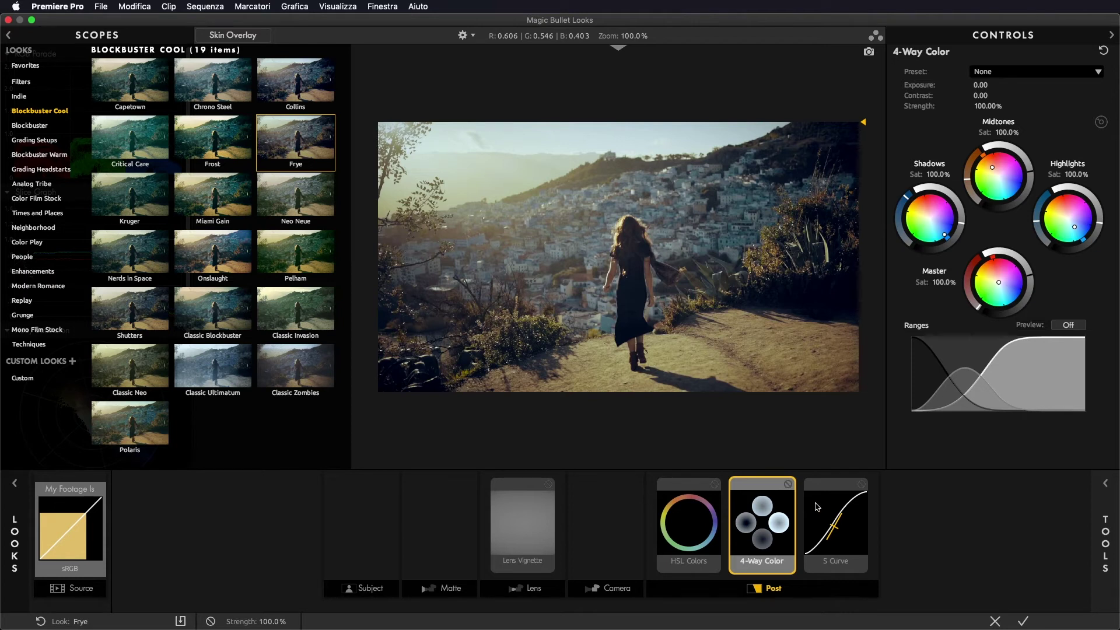
{"action": "left_click", "coordinate": [236, 204]}
{"action": "key", "text": "super+z"}
Preview Replay's Jumbo and Home Run, then apply the Favorites FujiFilm REALA 500D look.
{"action": "left_click", "coordinate": [22, 300]}
{"action": "left_click", "coordinate": [129, 82]}
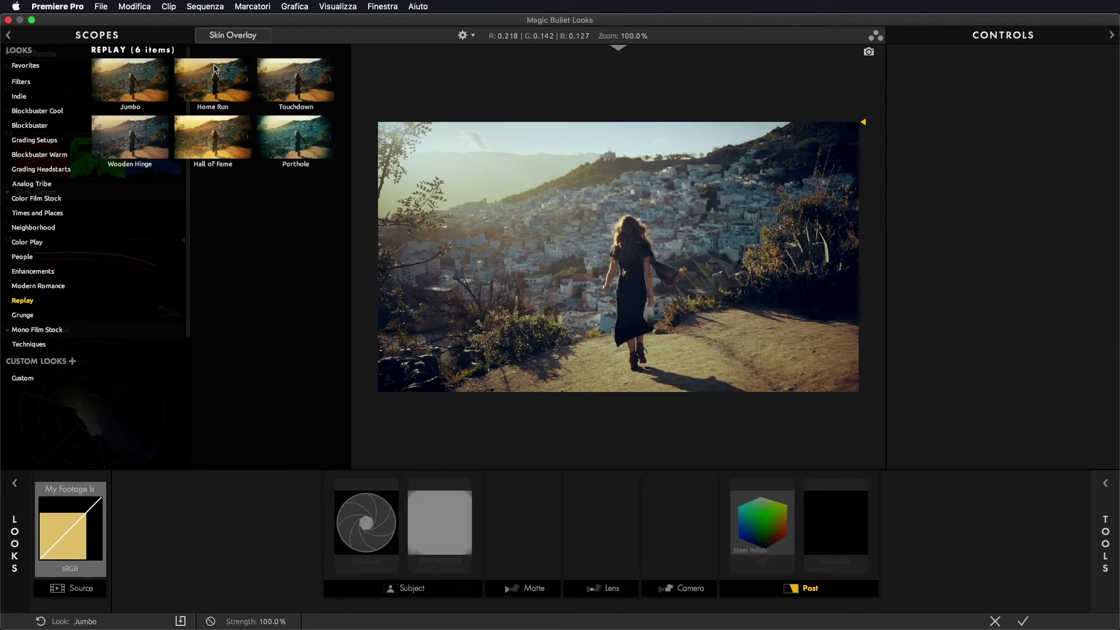
{"action": "left_click", "coordinate": [215, 79]}
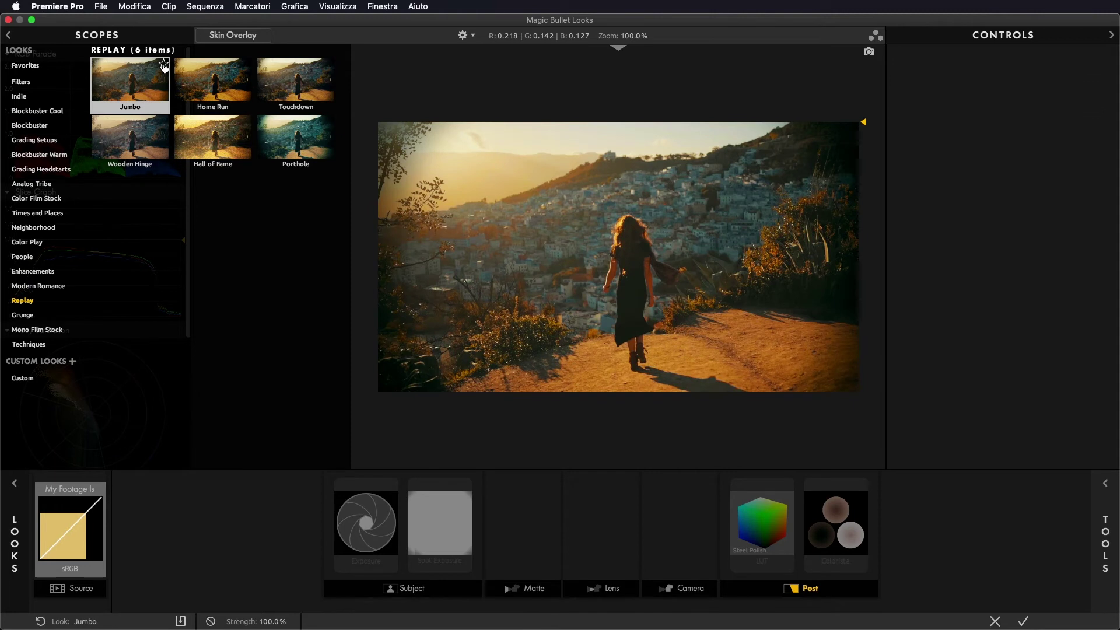
{"action": "left_click", "coordinate": [26, 65]}
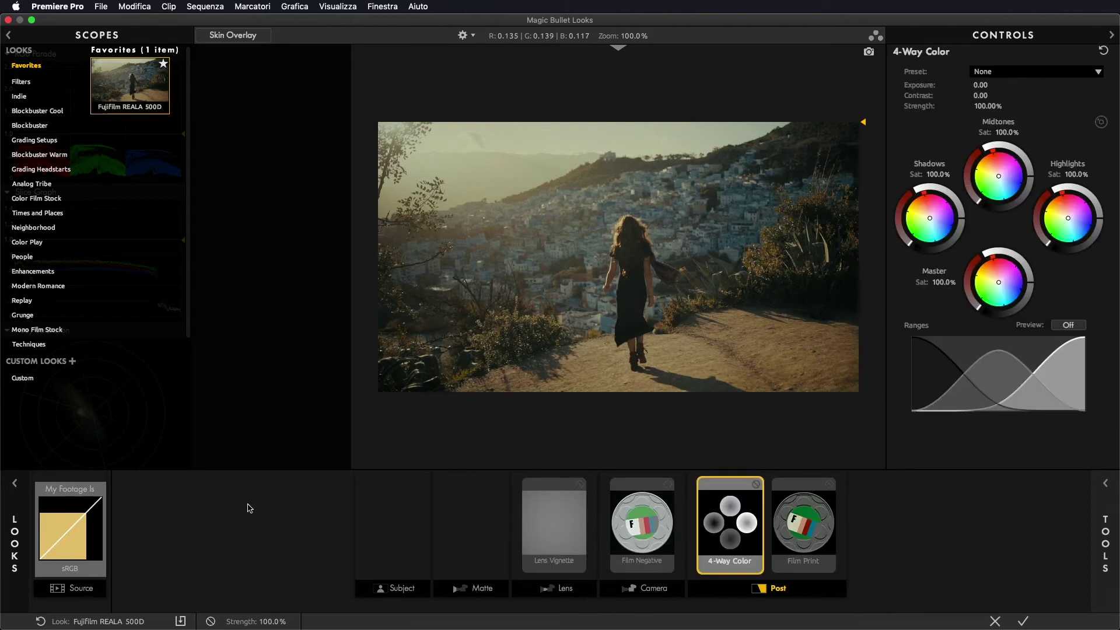
{"action": "left_click", "coordinate": [13, 484]}
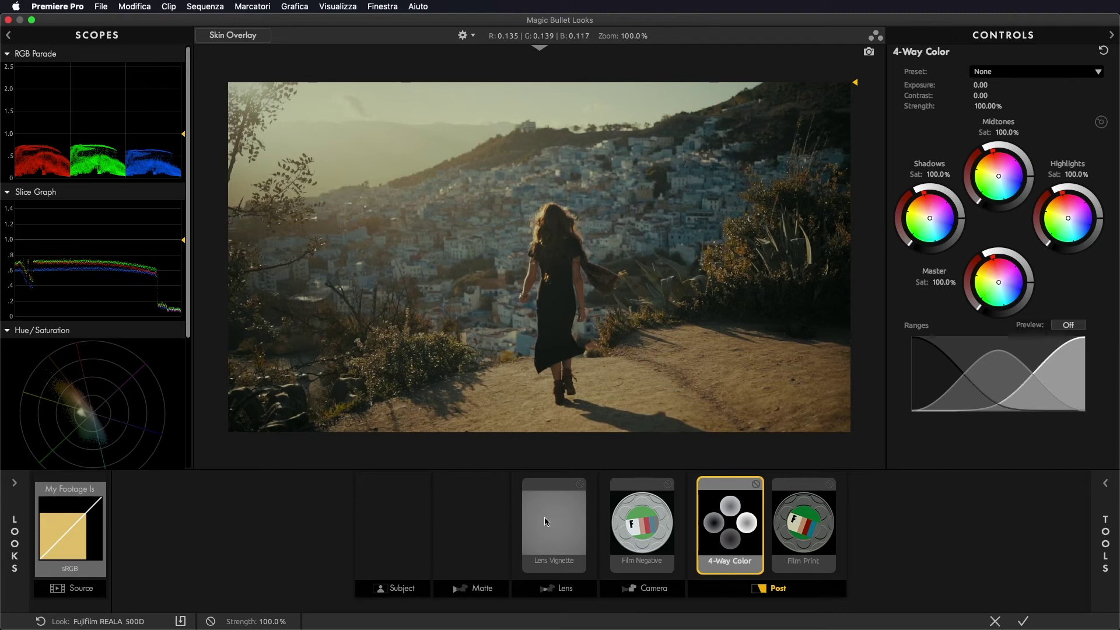
Compare the Lens Vignette on and off, leave it enabled, and show Film Negative settings.
{"action": "left_click", "coordinate": [580, 484]}
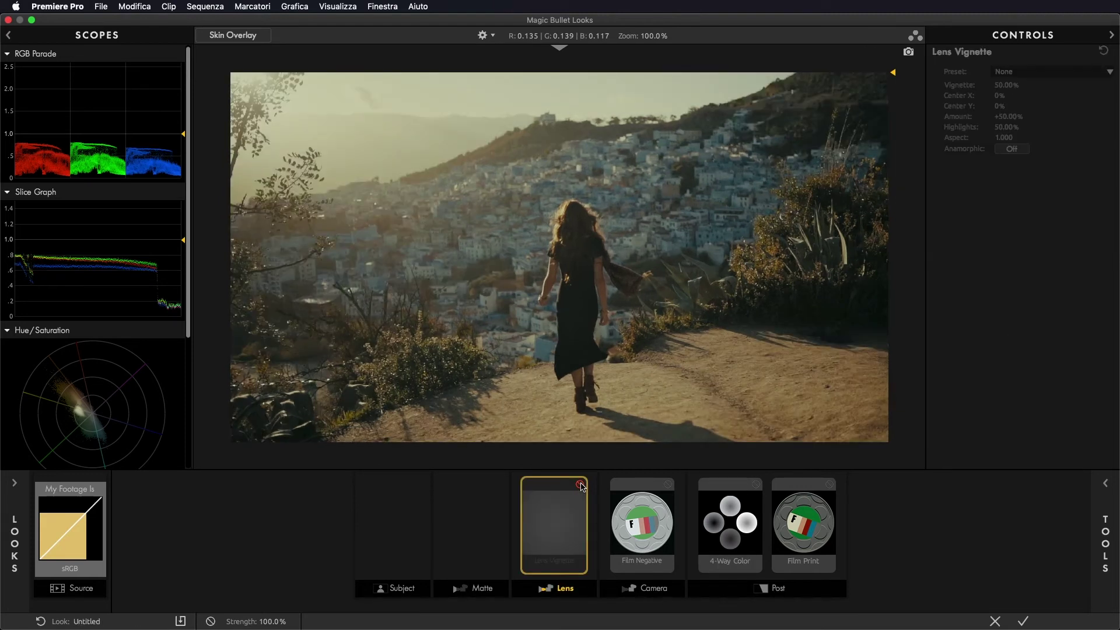
{"action": "left_click", "coordinate": [580, 485]}
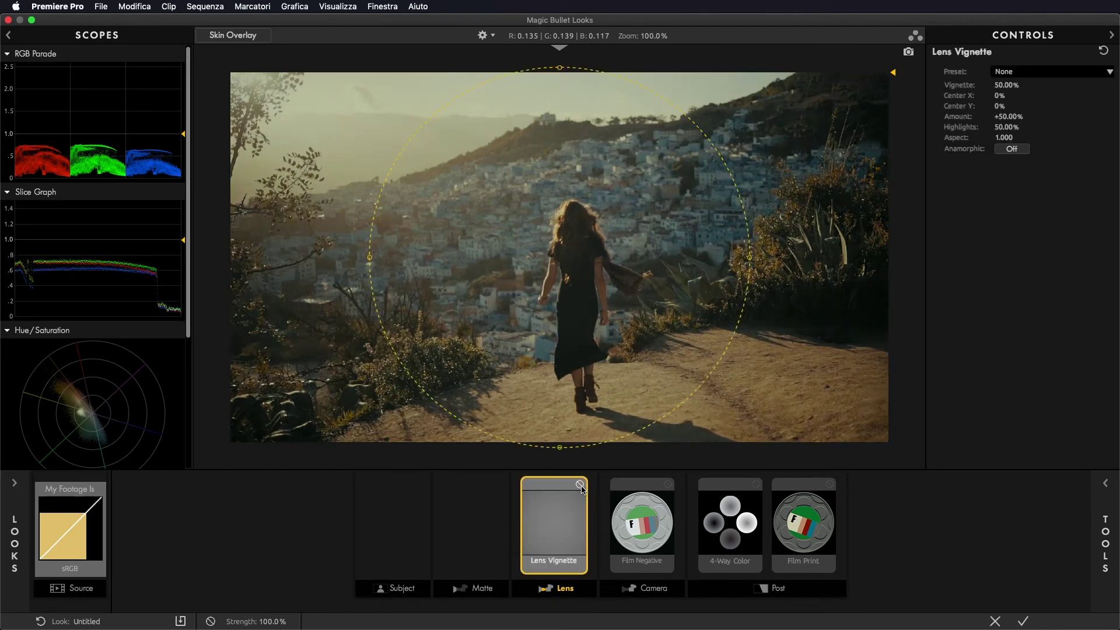
{"action": "left_click", "coordinate": [581, 484]}
{"action": "left_click", "coordinate": [580, 485]}
{"action": "left_click", "coordinate": [639, 491]}
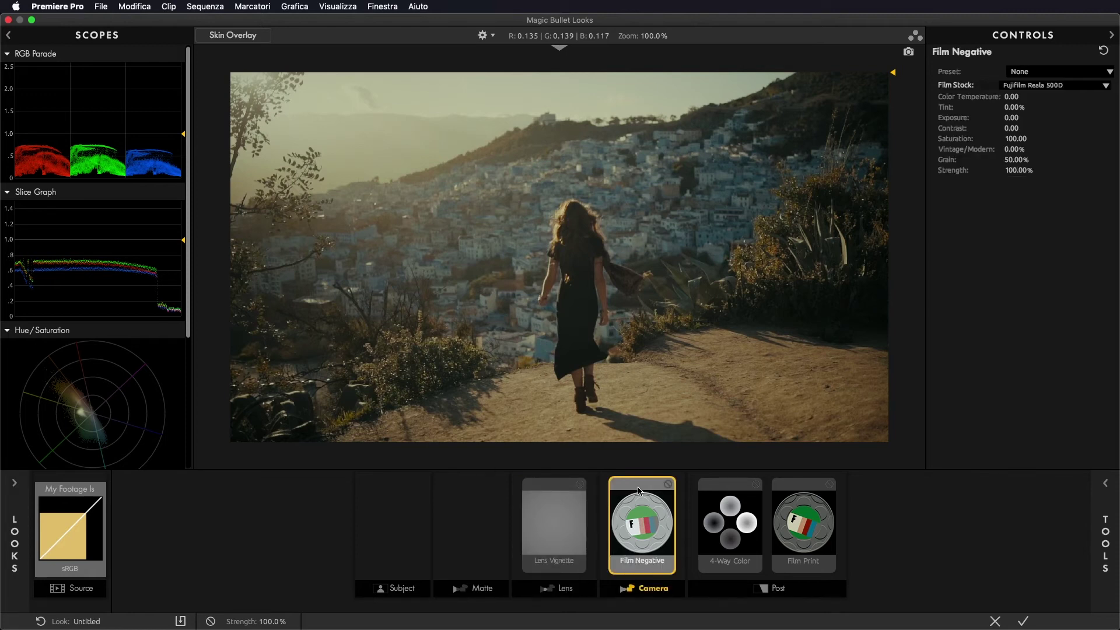
Compare Film Negative on and off, keeping FujiFilm Reala 500D as the film stock.
{"action": "left_click", "coordinate": [668, 485]}
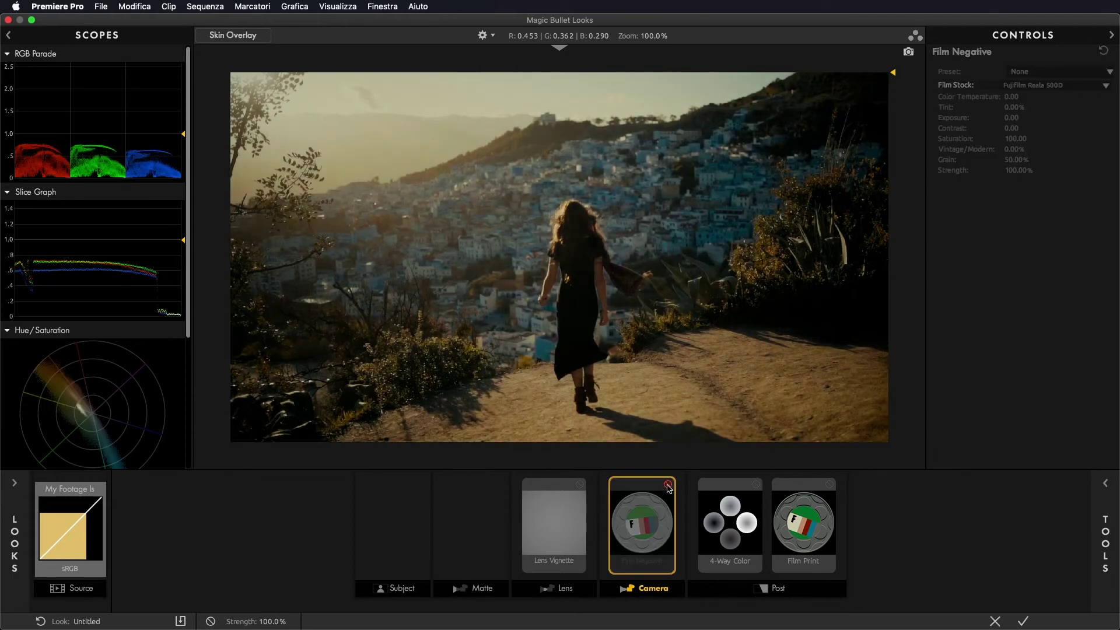
{"action": "left_click", "coordinate": [668, 485]}
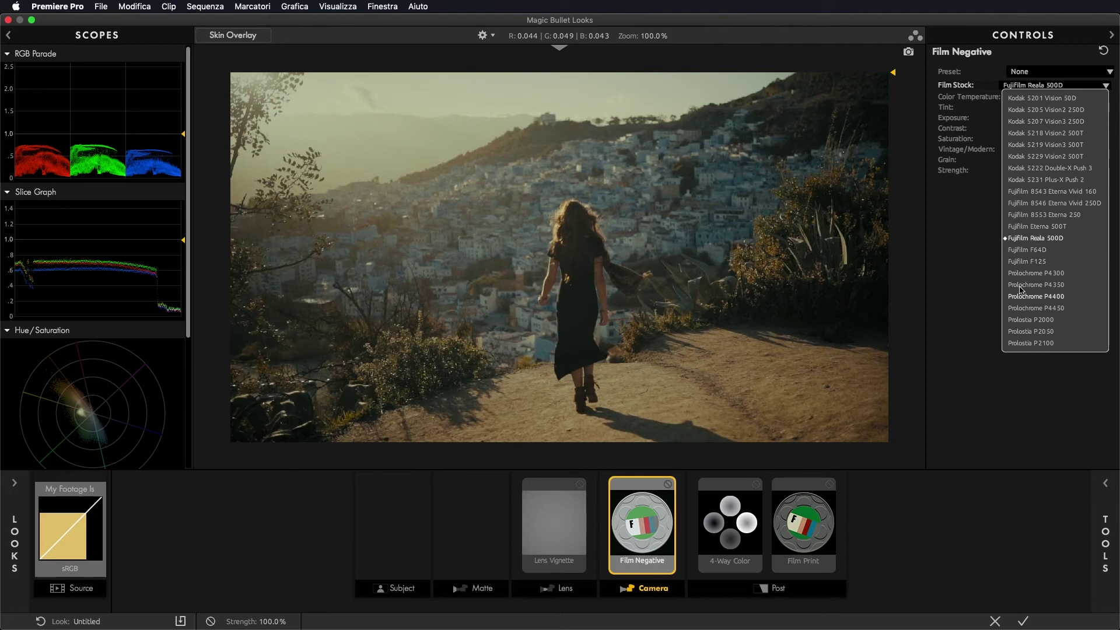
{"action": "left_click", "coordinate": [956, 255]}
Try temperature +4.00 and tint -0.20%, reset both to 0, and set Grain to 0.00%.
{"action": "left_click_drag", "start_coordinate": [1013, 98], "coordinate": [1016, 99]}
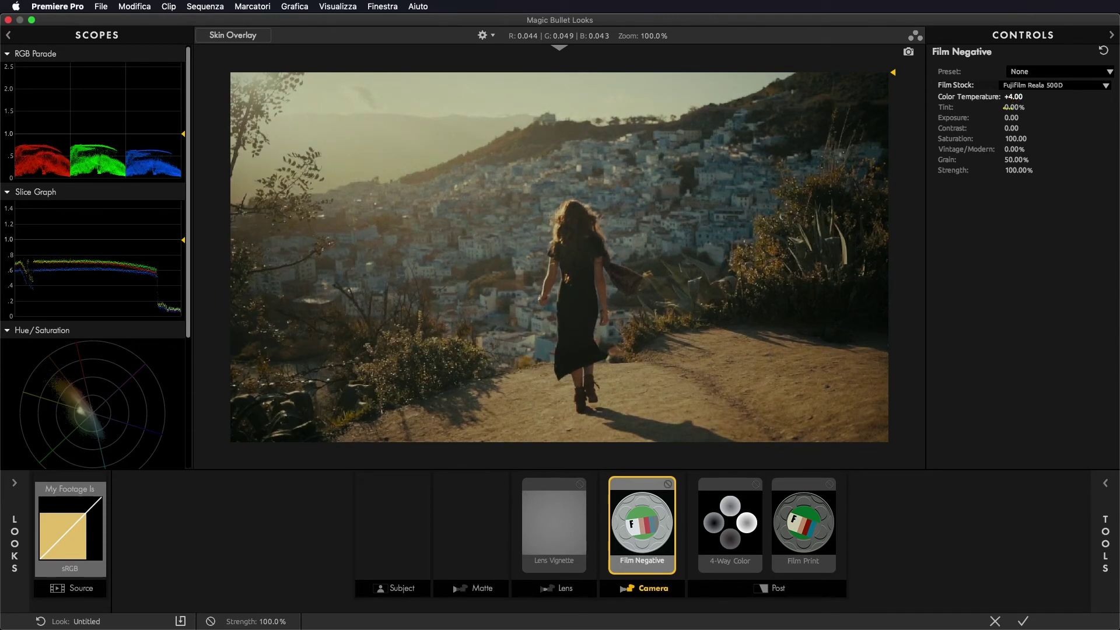
{"action": "left_click_drag", "start_coordinate": [1011, 107], "coordinate": [1015, 107]}
{"action": "double_click", "coordinate": [1015, 108]}
{"action": "double_click", "coordinate": [1015, 96]}
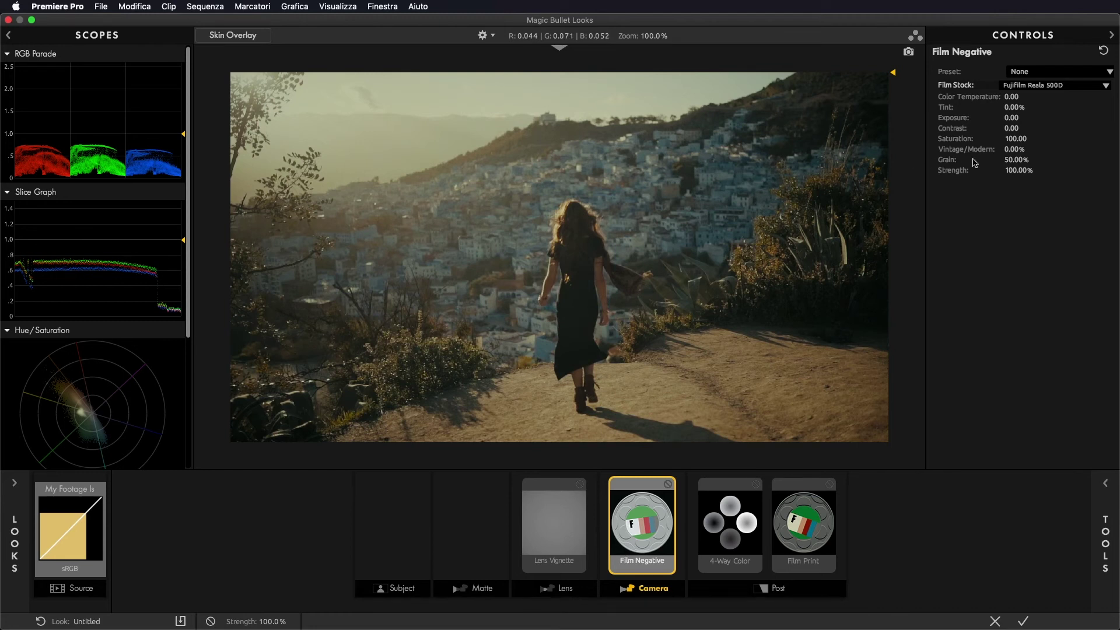
{"action": "left_click_drag", "start_coordinate": [1018, 160], "coordinate": [991, 159]}
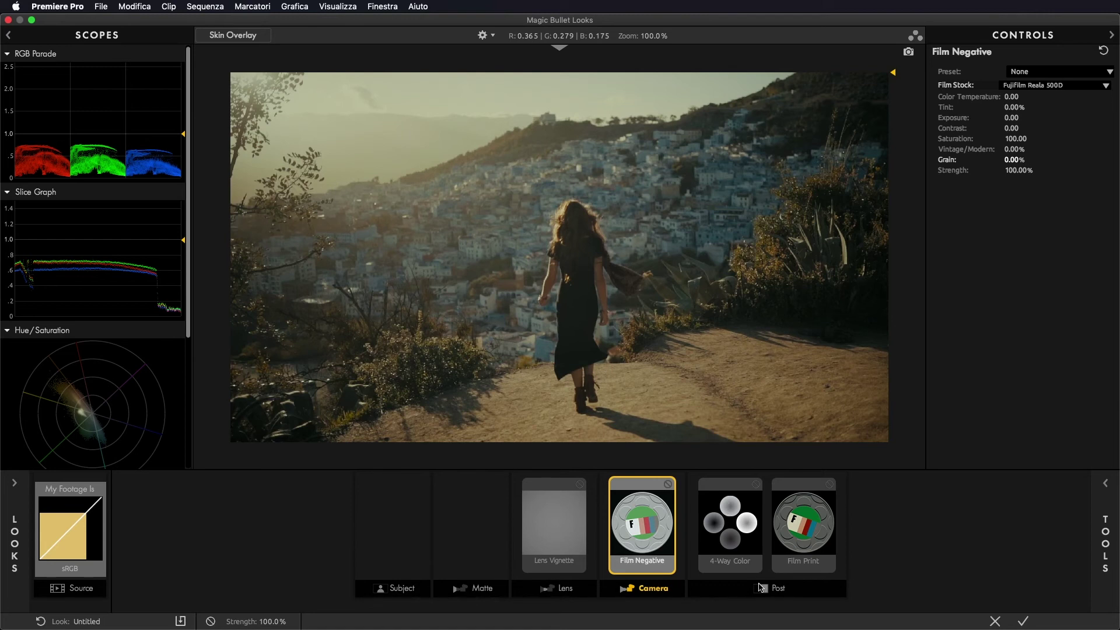
{"action": "left_click", "coordinate": [734, 539]}
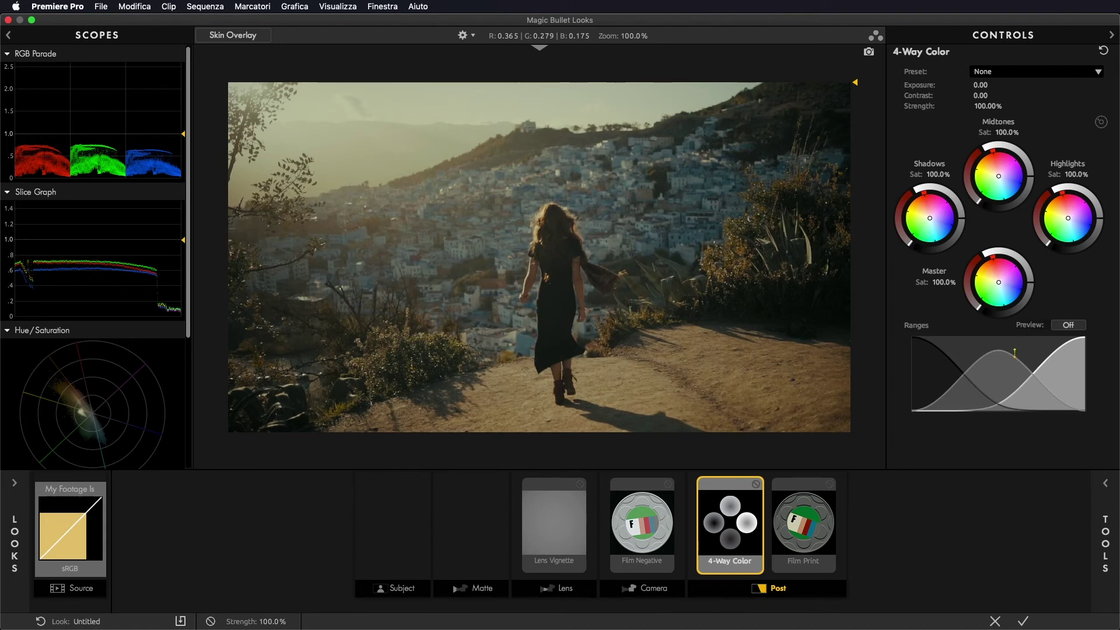
Reset the 4-Way Color tonal ranges to default, then show the Film Print settings (FujiFilm 3521XD).
{"action": "mouse_move", "coordinate": [1027, 378]}
{"action": "left_mouse_down"}
{"action": "mouse_move", "coordinate": [972, 378]}
{"action": "mouse_move", "coordinate": [1001, 379]}
{"action": "left_mouse_up"}
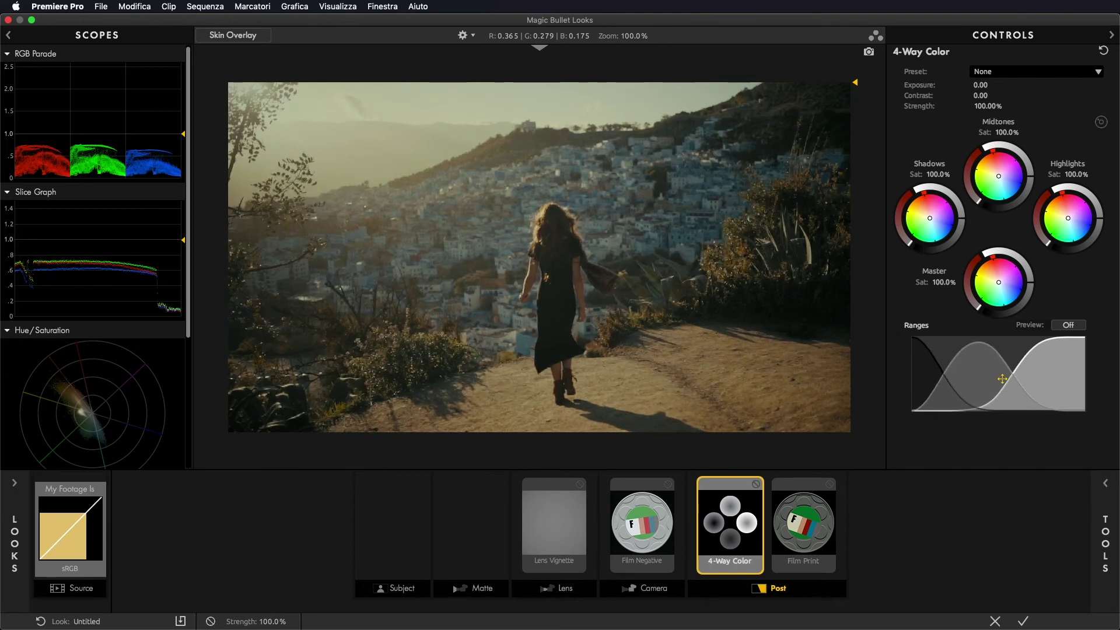
{"action": "double_click", "coordinate": [1002, 379]}
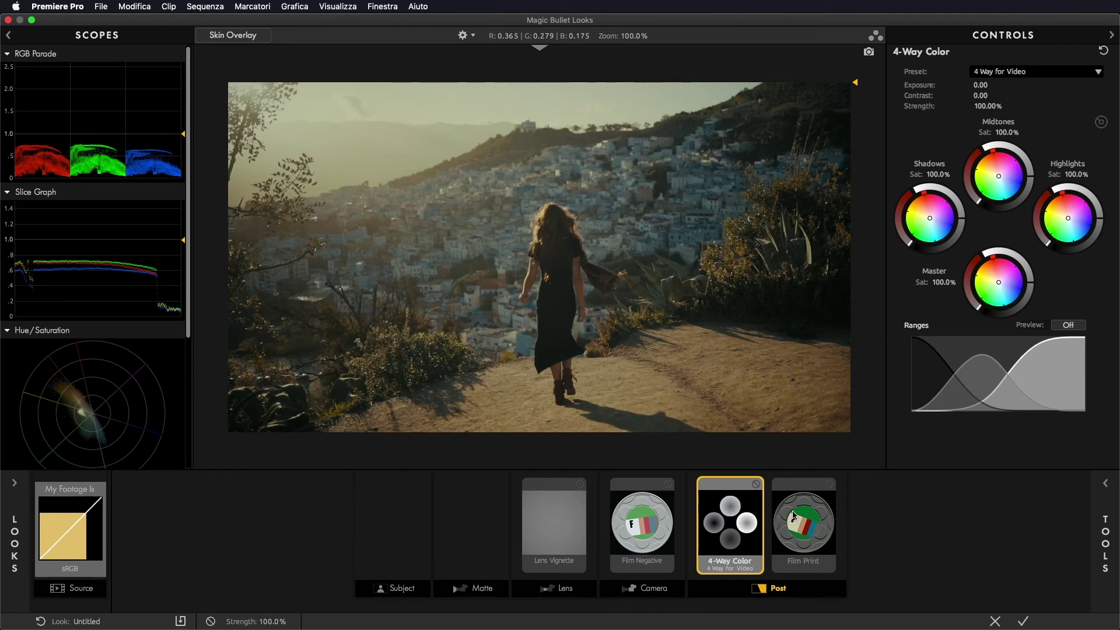
{"action": "left_click", "coordinate": [810, 536]}
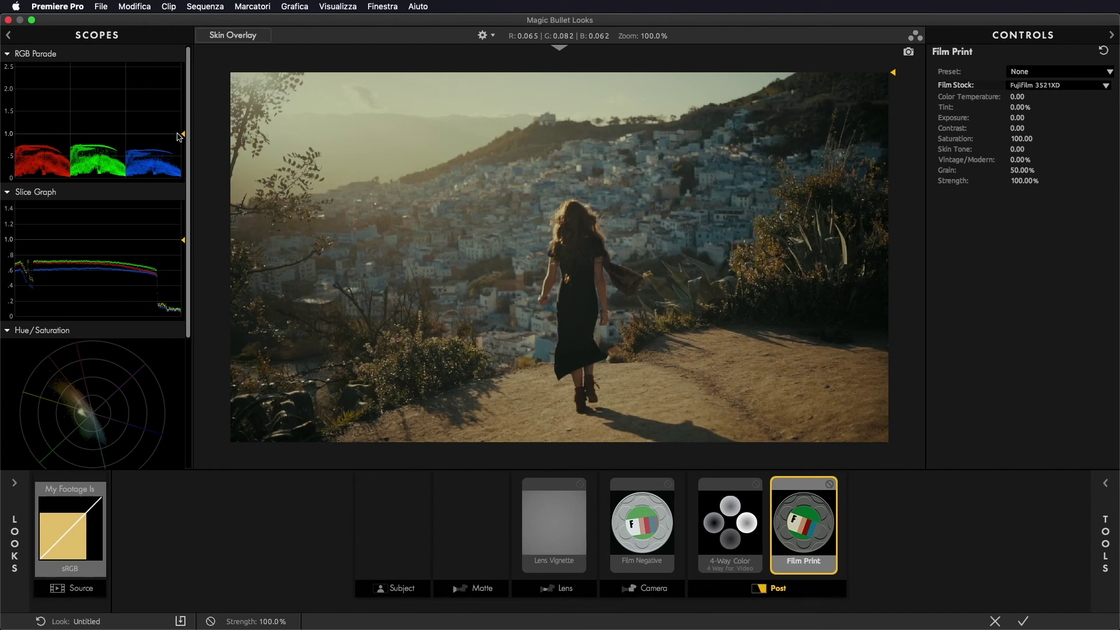
{"action": "scroll", "coordinate": [124, 300], "scroll_direction": "down", "scroll_amount": 5}
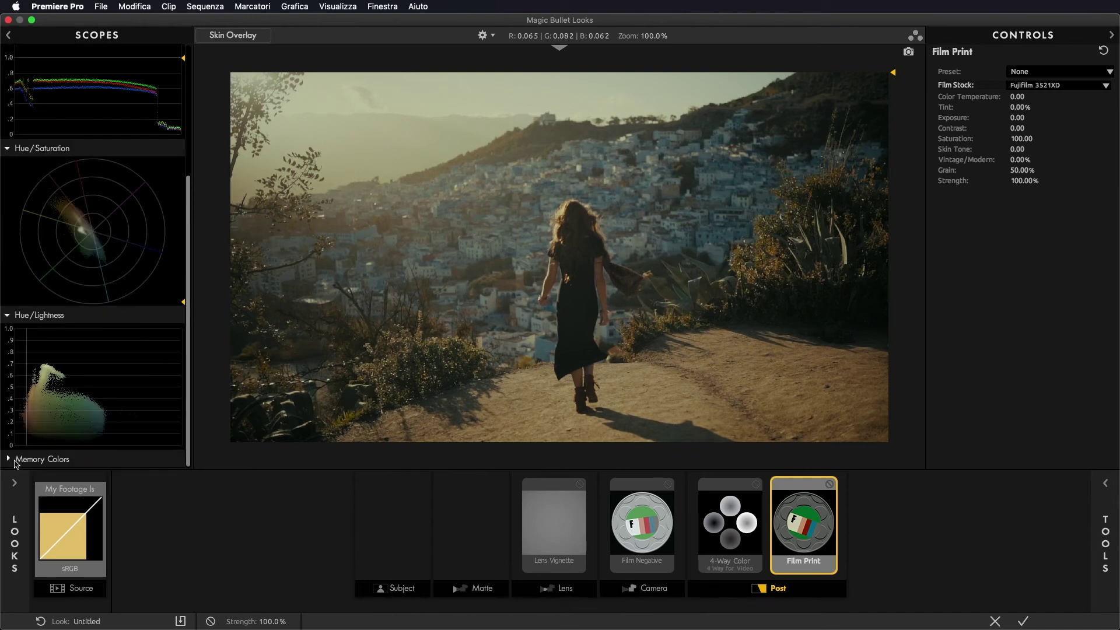
{"action": "left_click", "coordinate": [9, 461]}
{"action": "scroll", "coordinate": [139, 350], "scroll_direction": "down", "scroll_amount": 4}
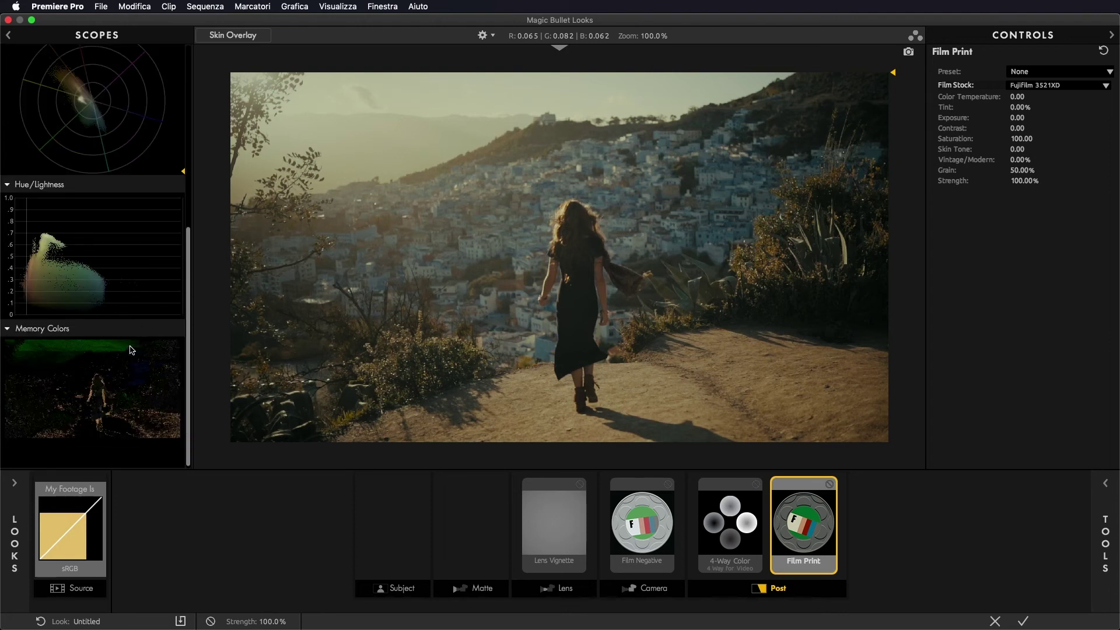
{"action": "left_click", "coordinate": [8, 330]}
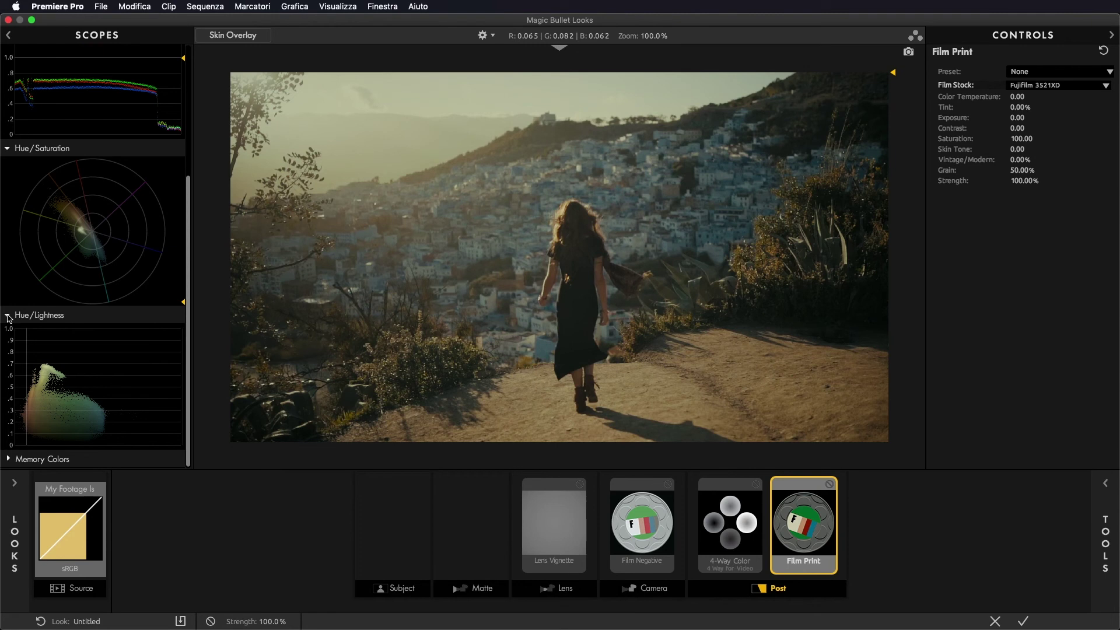
{"action": "scroll", "coordinate": [143, 283], "scroll_direction": "up", "scroll_amount": 3}
{"action": "scroll", "coordinate": [132, 300], "scroll_direction": "up", "scroll_amount": 2}
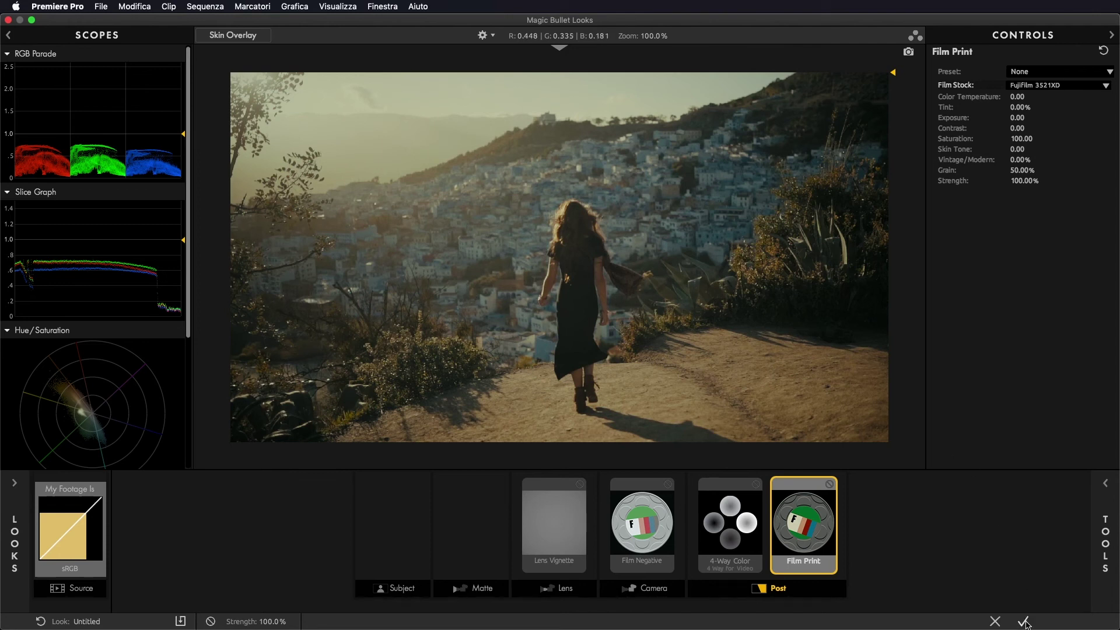
Apply the Magic Bullet look, preview the graded hillside clip from the start, and open the Sequence menu.
{"action": "left_click", "coordinate": [1025, 623]}
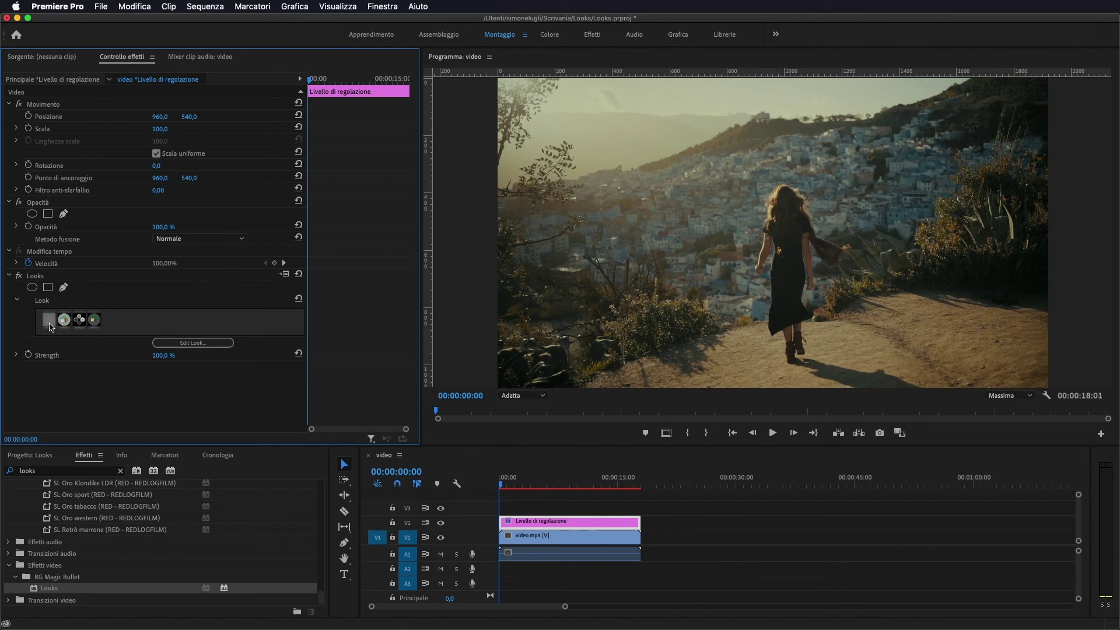
{"action": "left_click", "coordinate": [569, 471]}
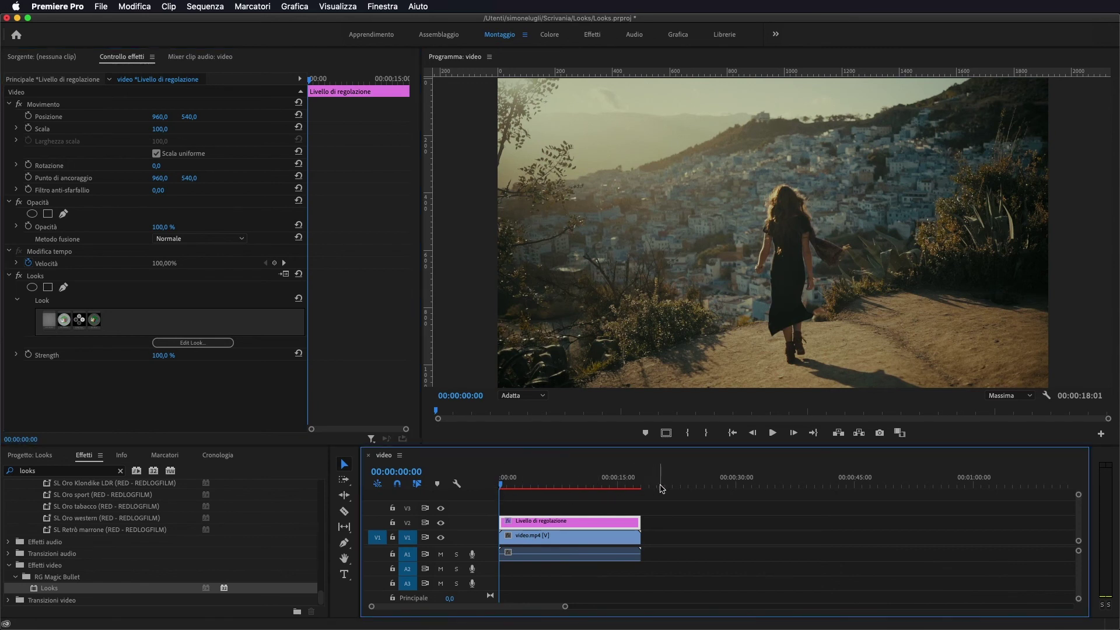
{"action": "key", "text": "space"}
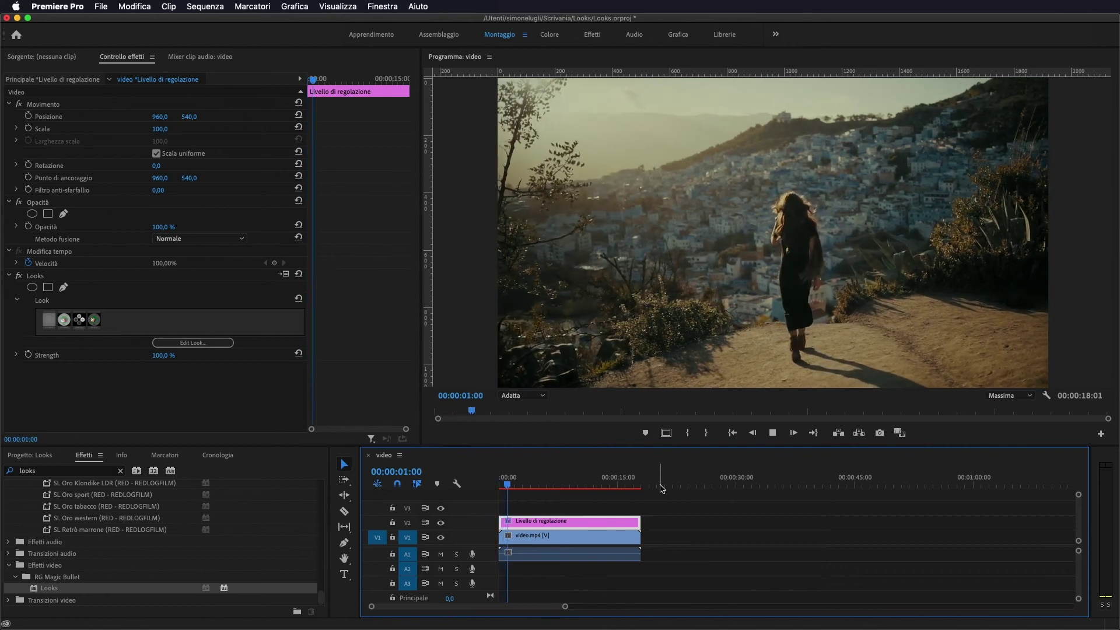
{"action": "key", "text": "space"}
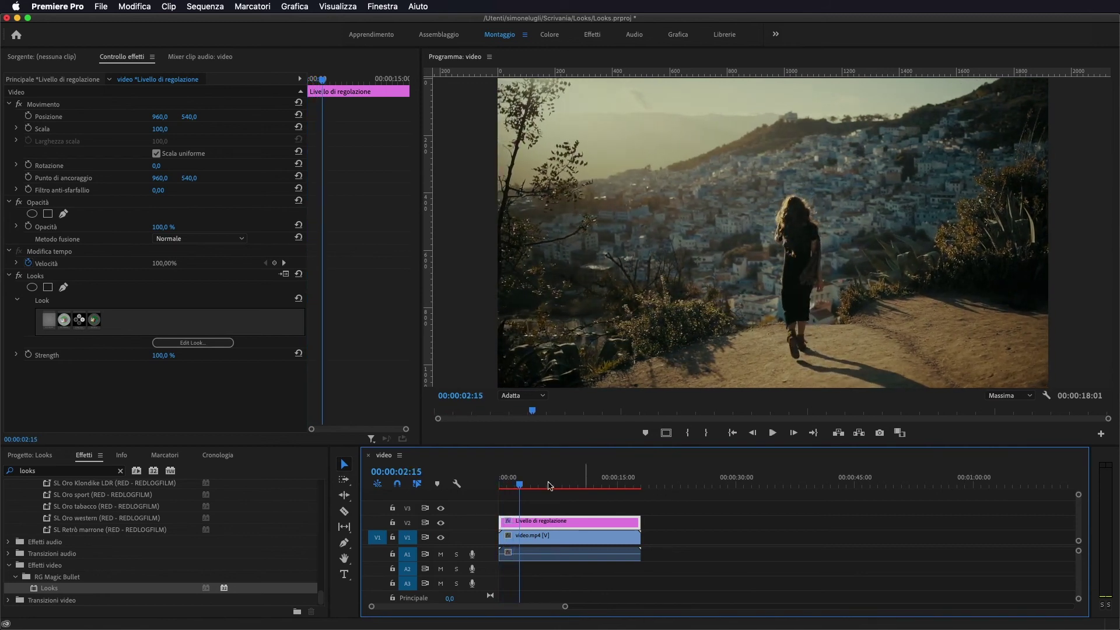
{"action": "left_click_drag", "start_coordinate": [520, 487], "coordinate": [474, 490]}
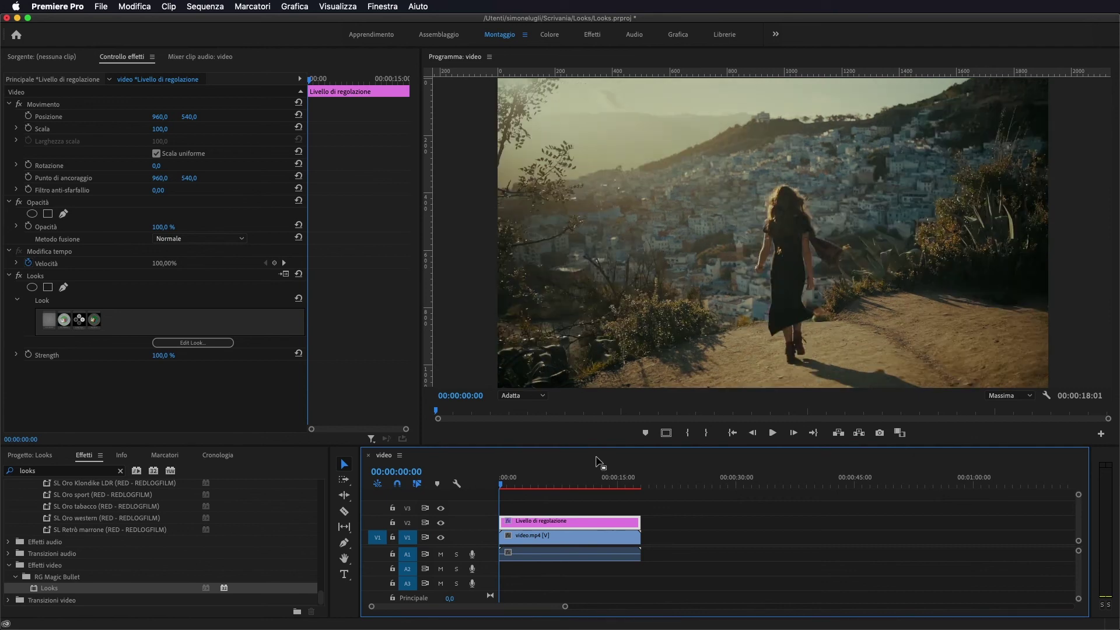
{"action": "left_click", "coordinate": [211, 8]}
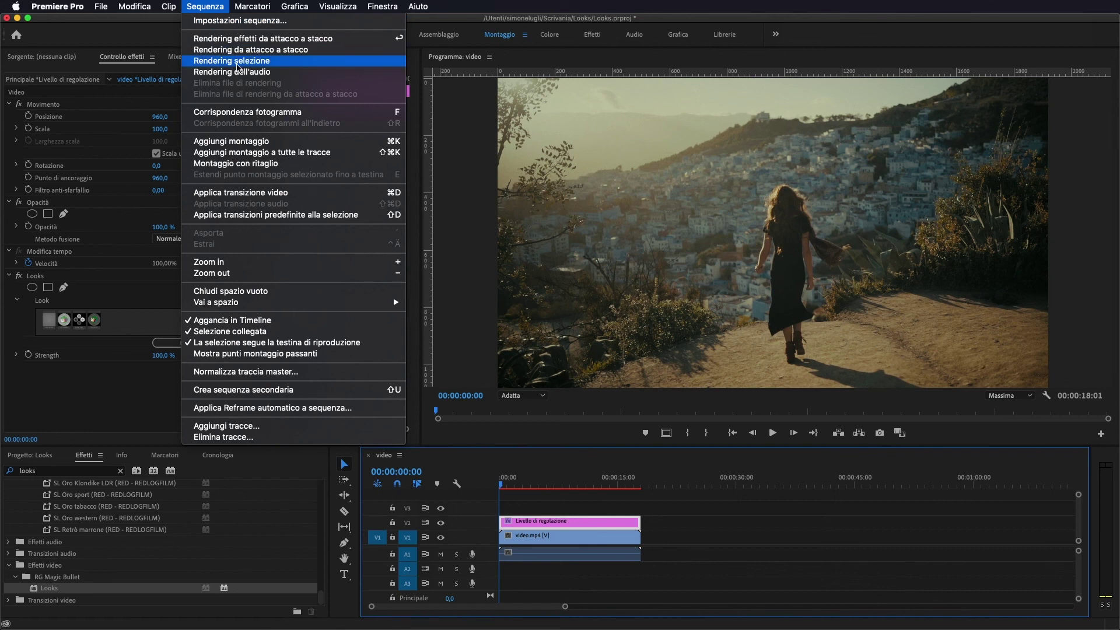
Render the sequence's effects in to out and play back part of the graded clip.
{"action": "left_click", "coordinate": [758, 525]}
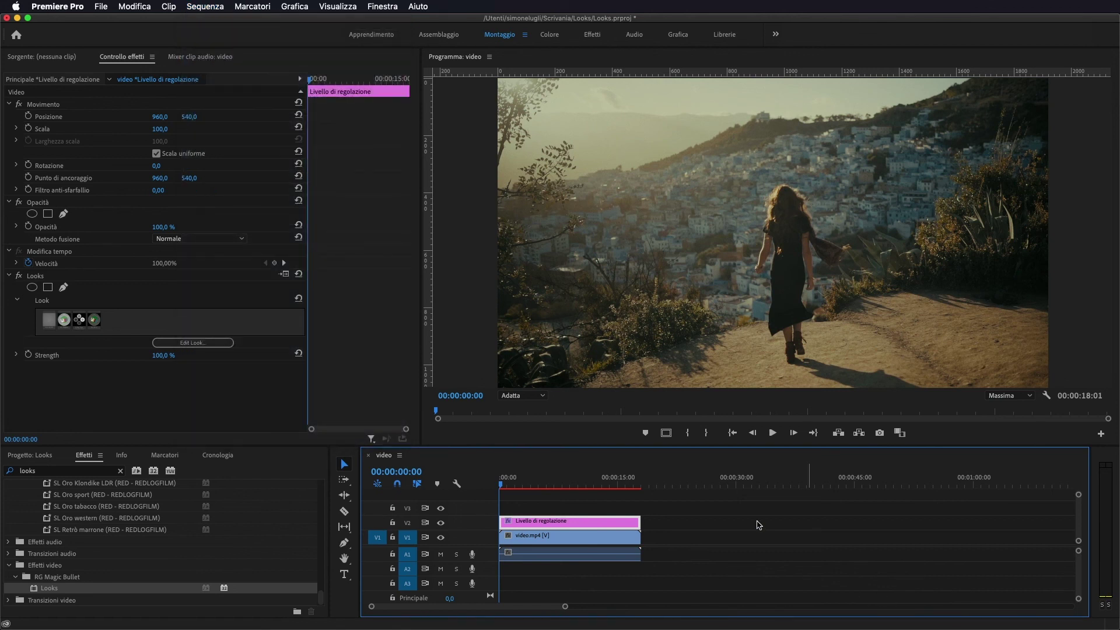
{"action": "key", "text": "Return"}
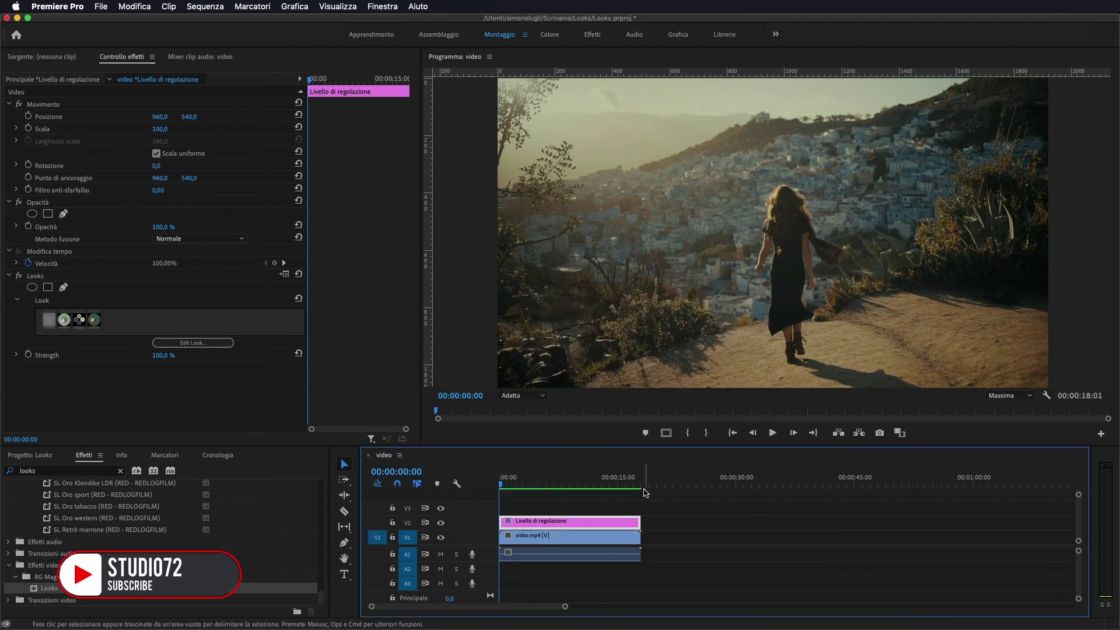
{"action": "key", "text": "space"}
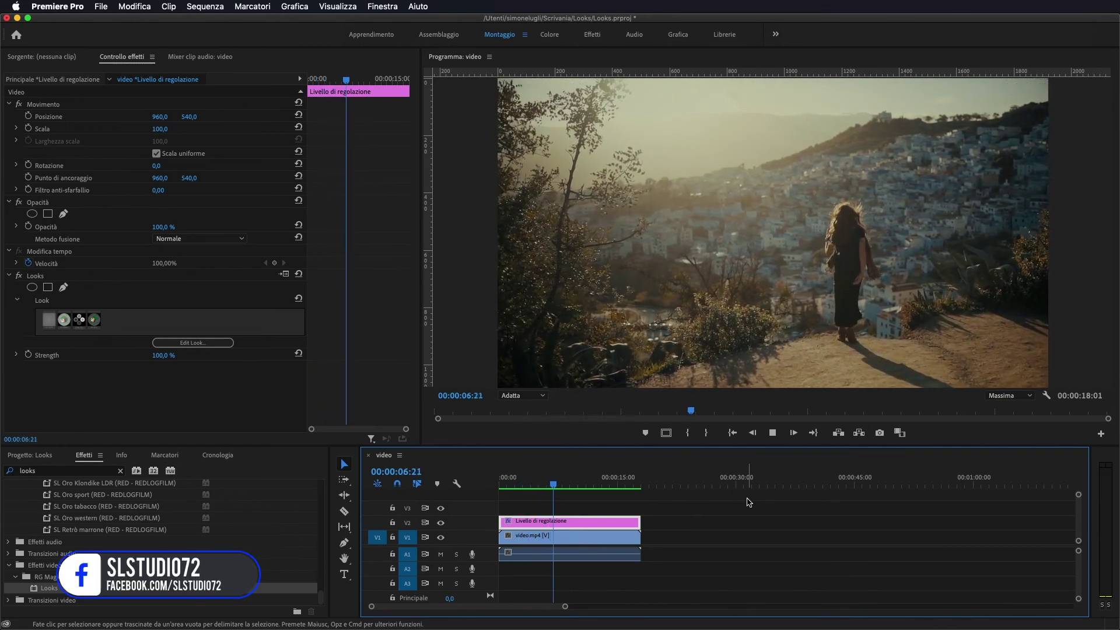
{"action": "key", "text": "space"}
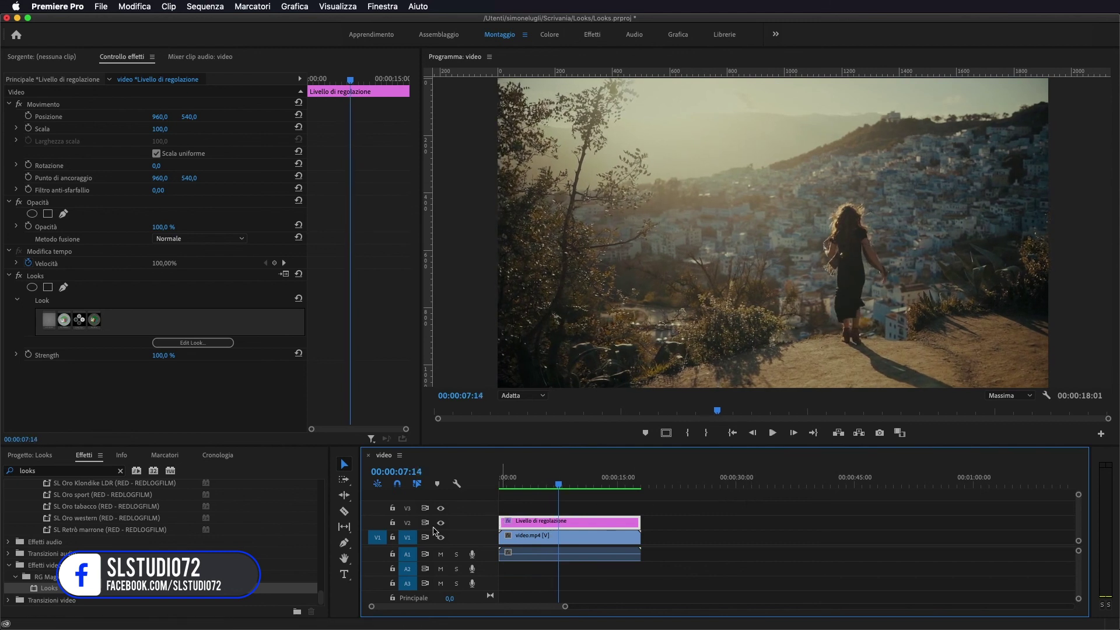
{"action": "left_click", "coordinate": [441, 523]}
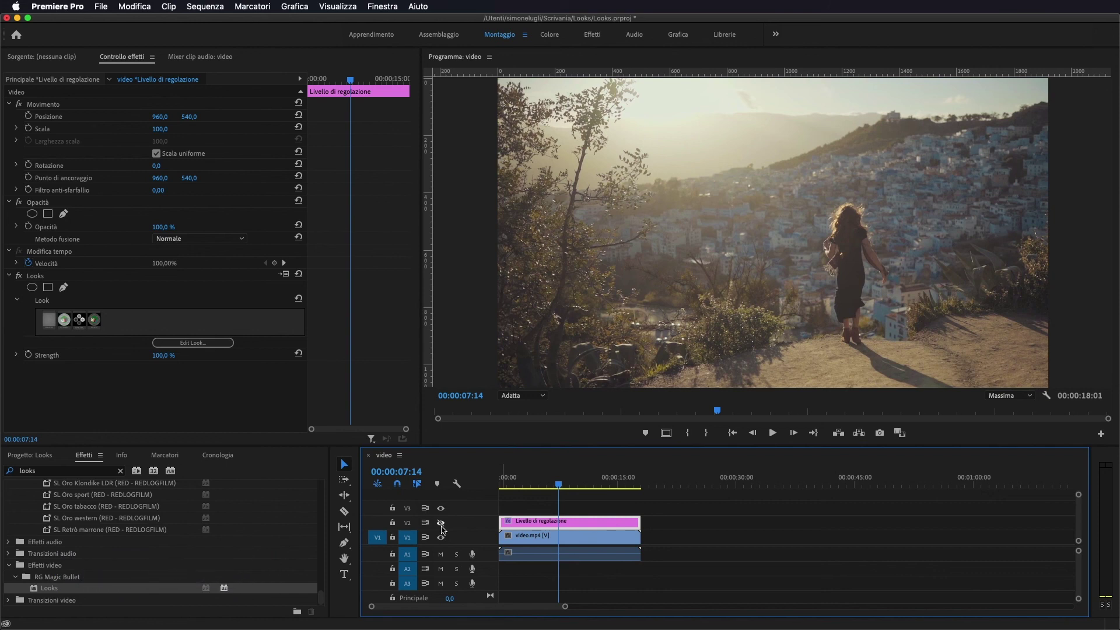
{"action": "left_click", "coordinate": [442, 525]}
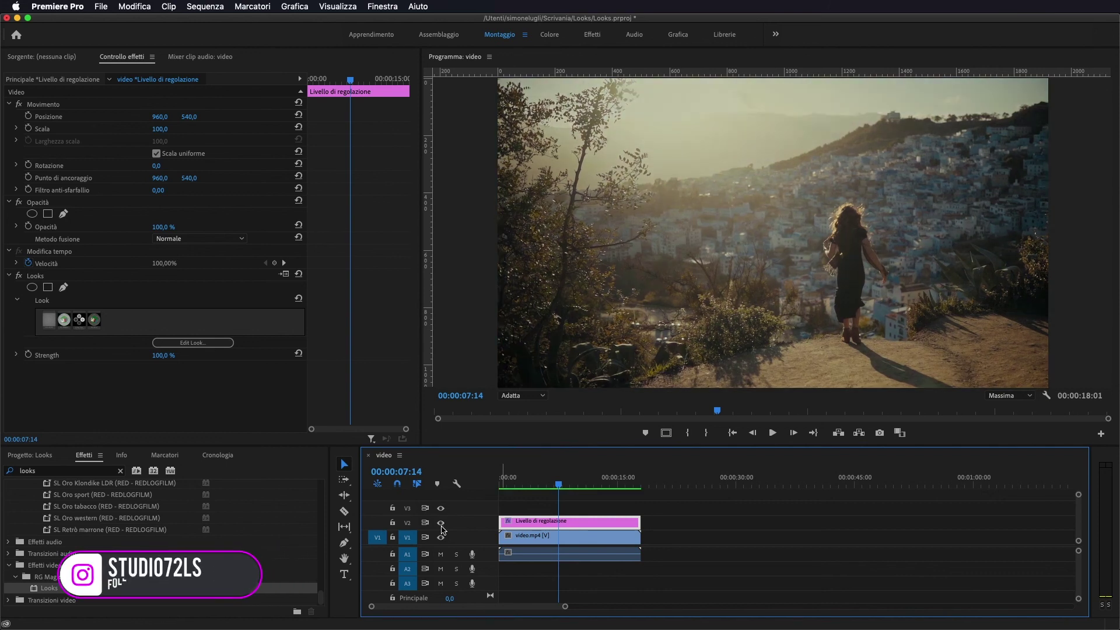